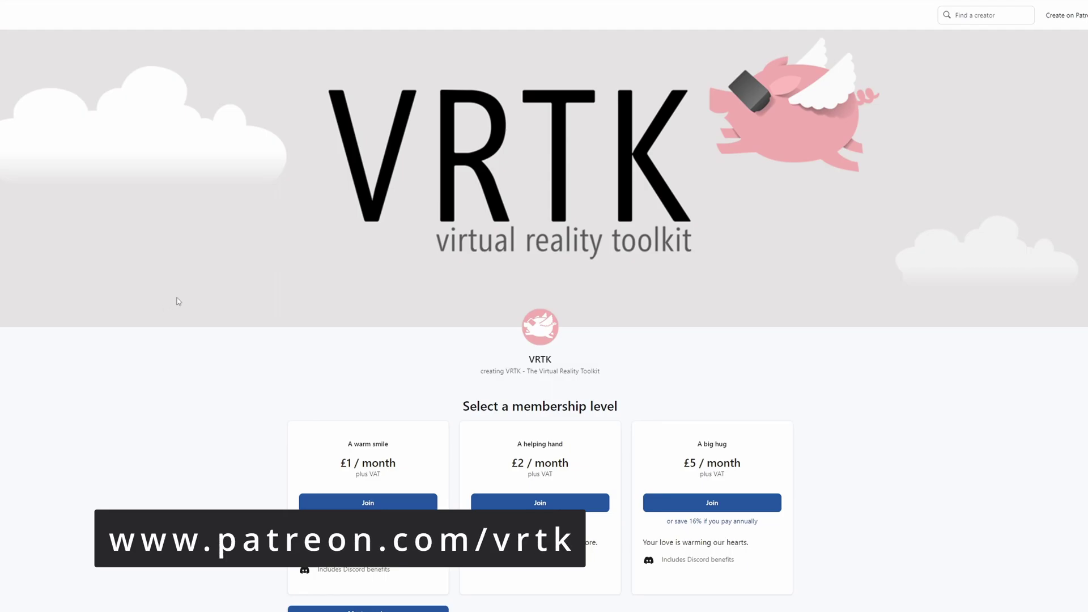
scroll(178, 300, down, 5)
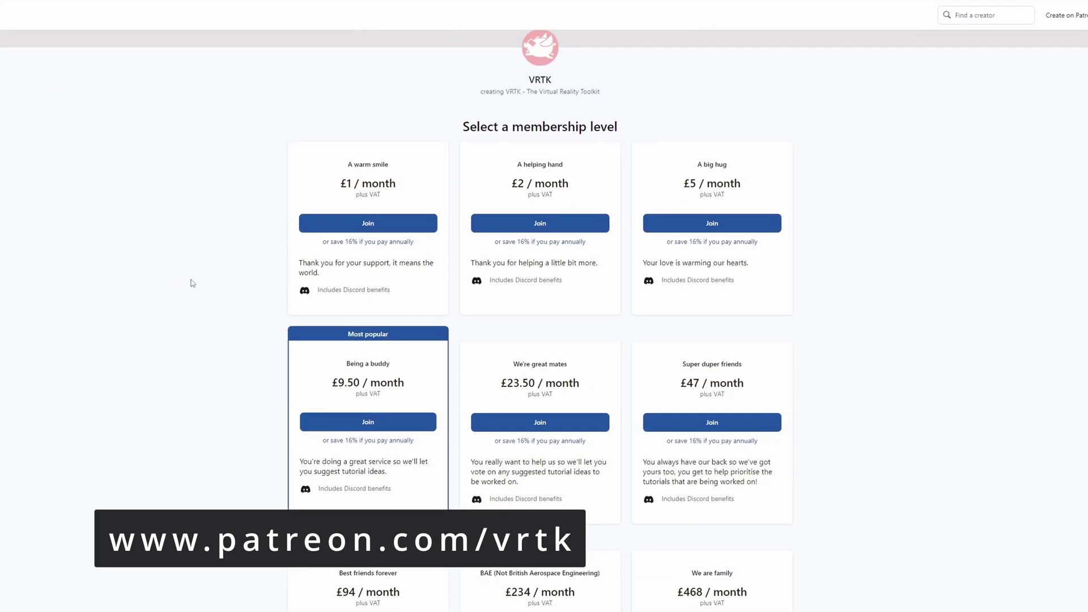
scroll(196, 257, down, 4)
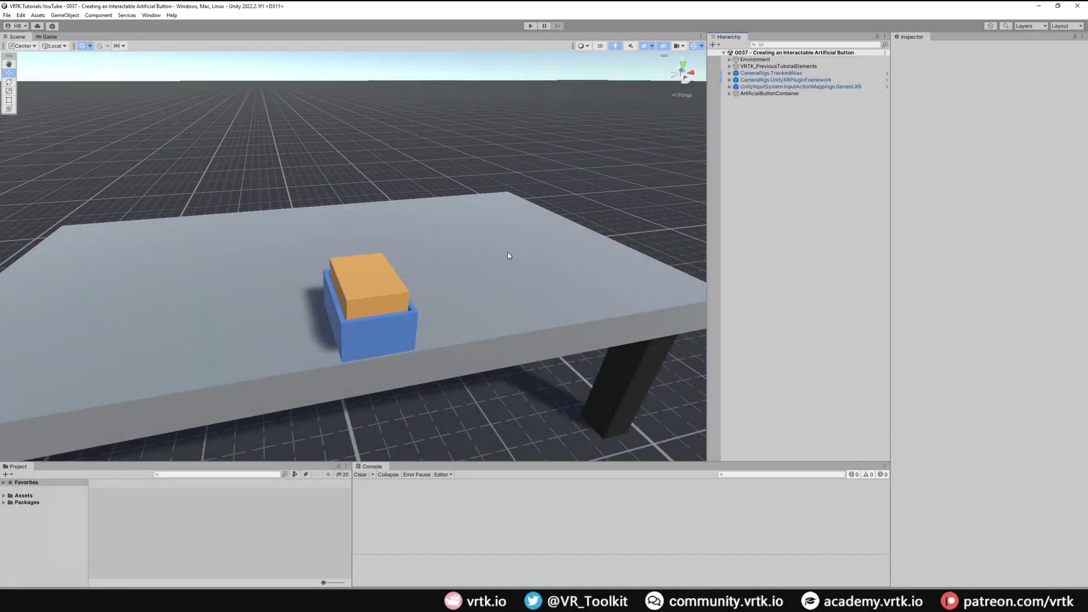
Convert the ArtificialButton inside ArtificialButtonContainer into a Linear Transform Drive with Tilia's Controllable Creator
click(756, 95)
click(730, 94)
click(770, 100)
click(768, 107)
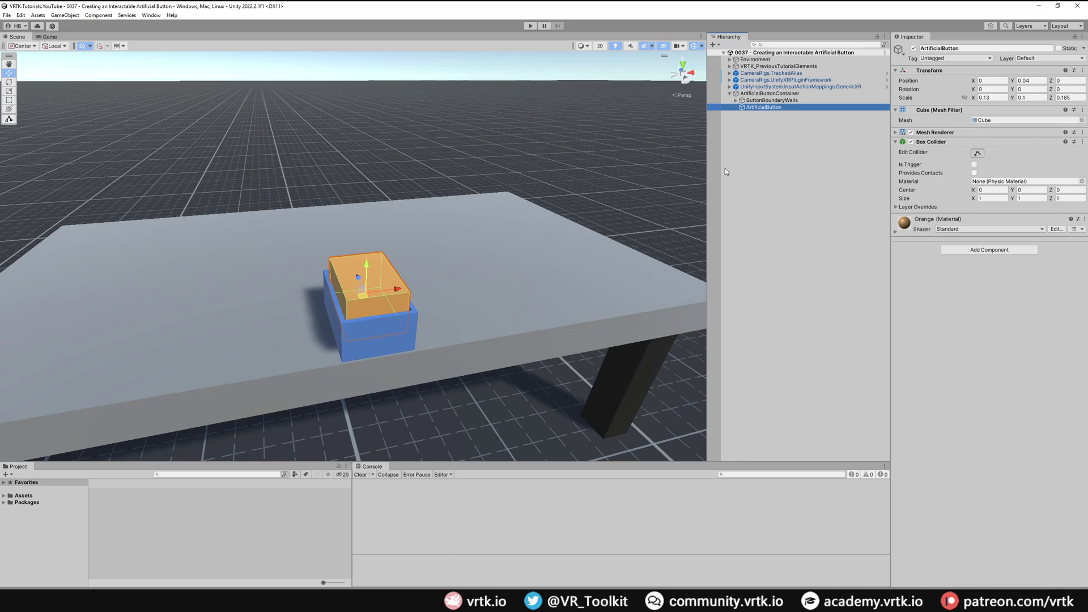
click(150, 15)
mouse_move(191, 101)
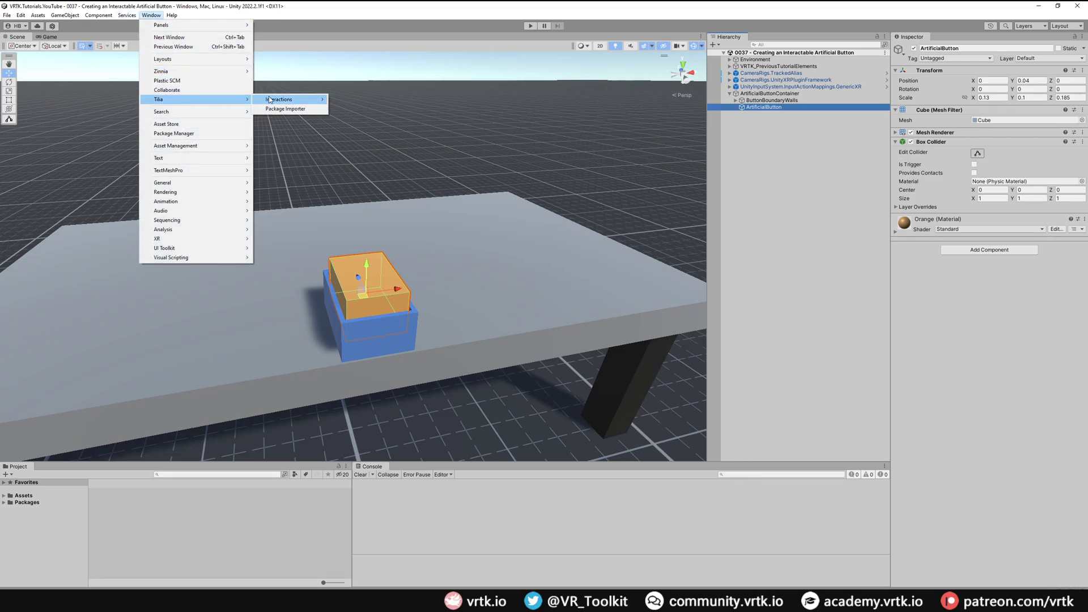
mouse_move(276, 102)
click(376, 115)
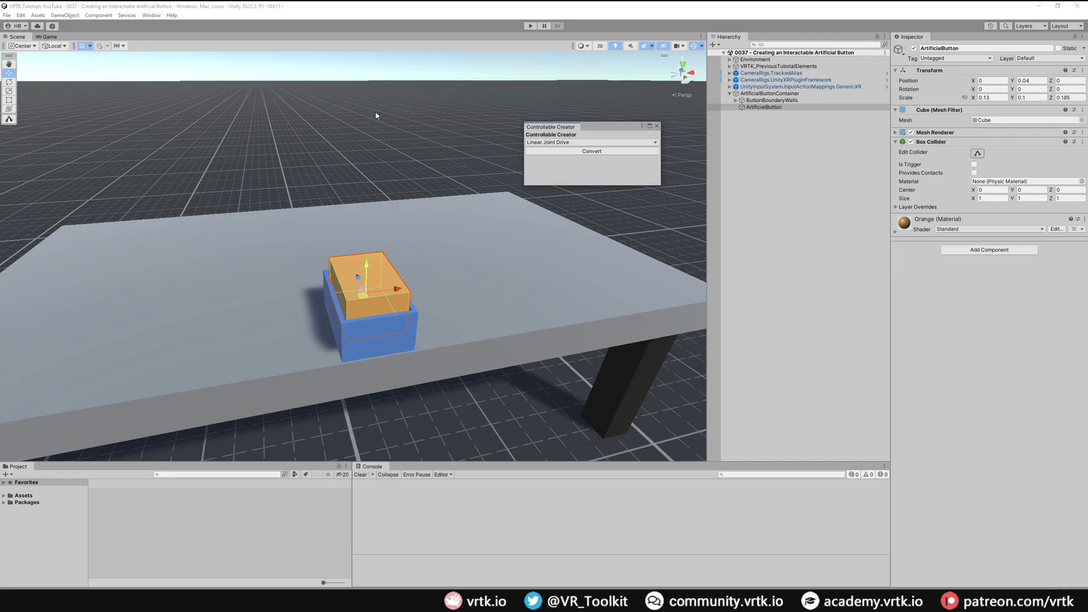
click(541, 142)
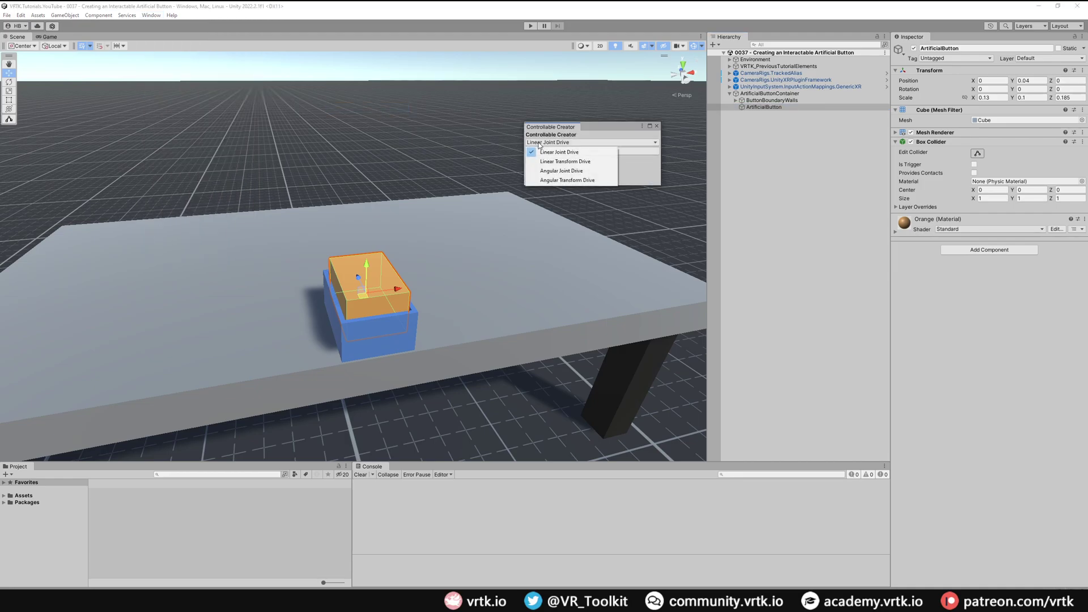
click(591, 162)
click(613, 152)
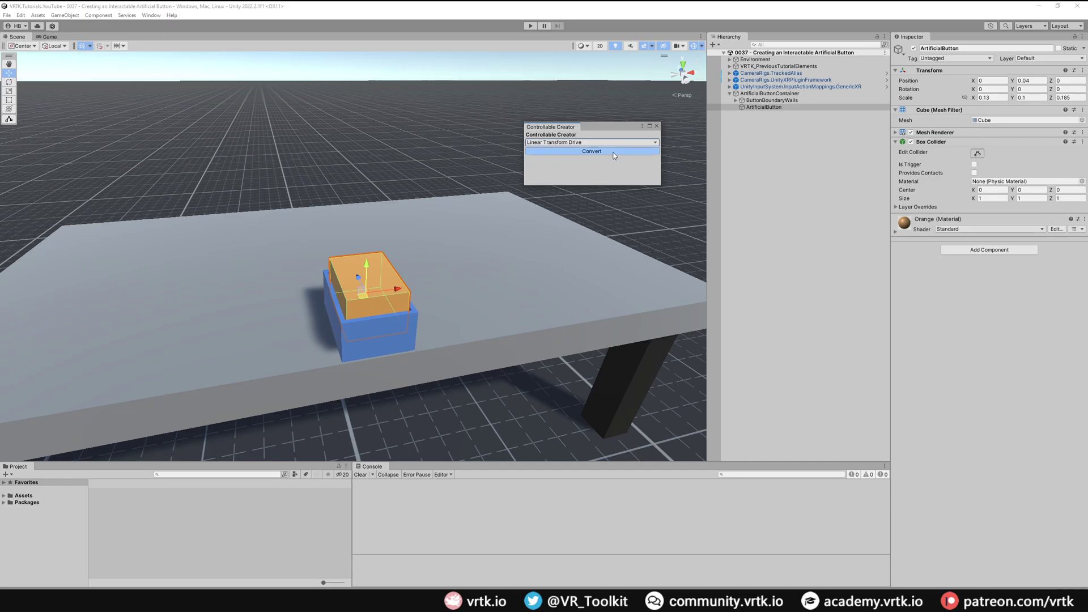
click(657, 126)
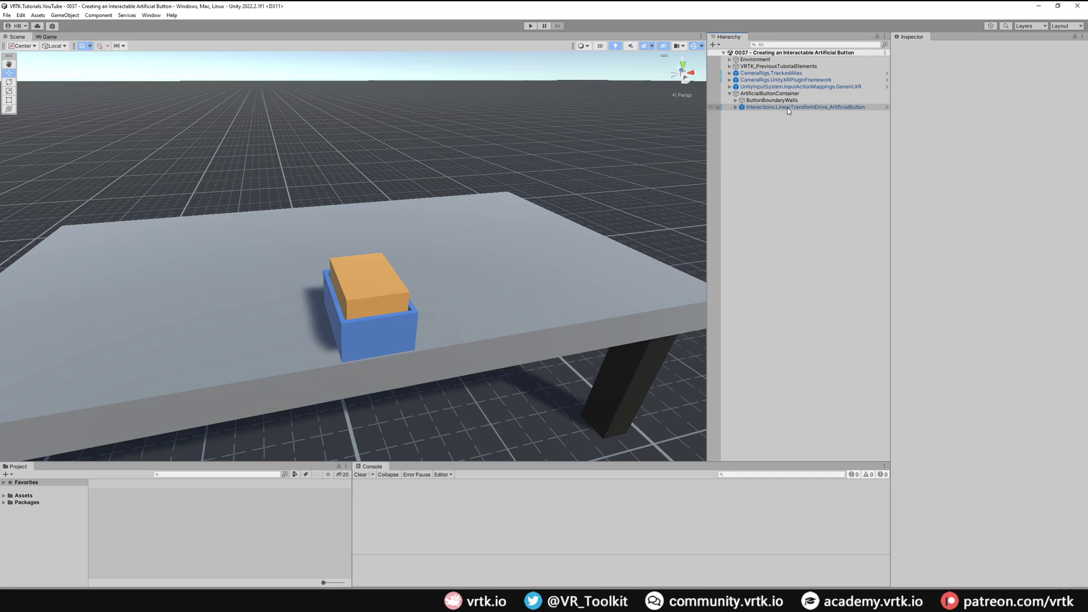
Set the ArtificialButton linear drive's axis to Y Axis and its drive speed to 15
click(787, 107)
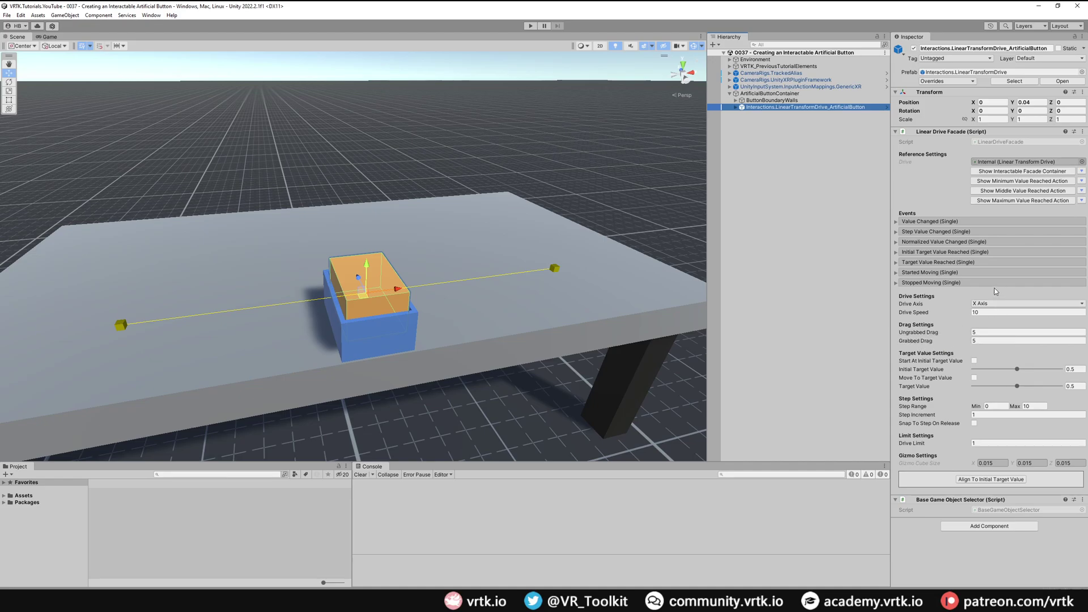
click(992, 304)
click(996, 323)
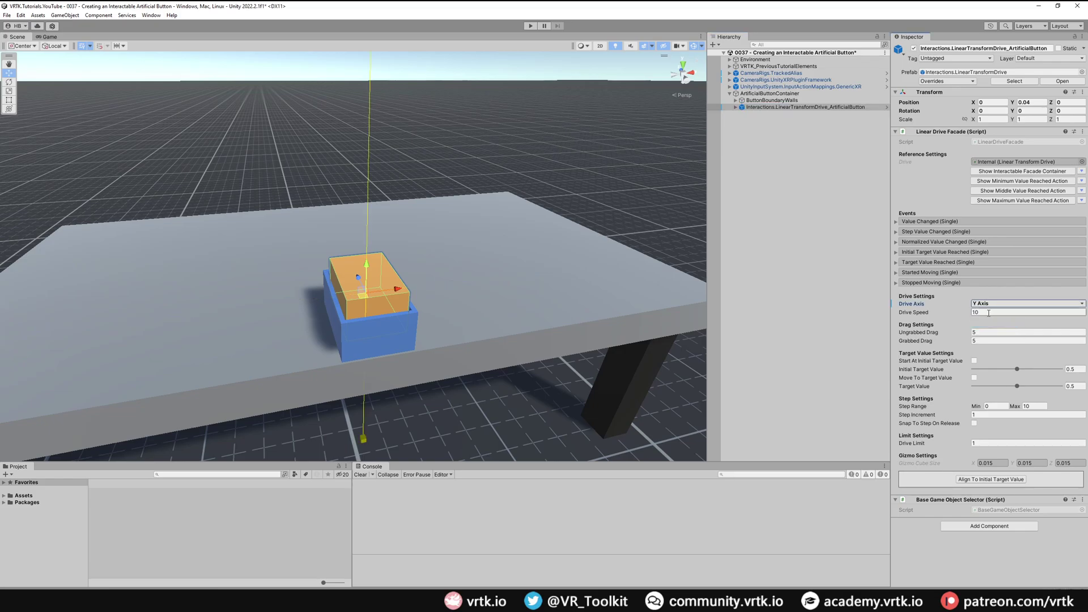
click(988, 312)
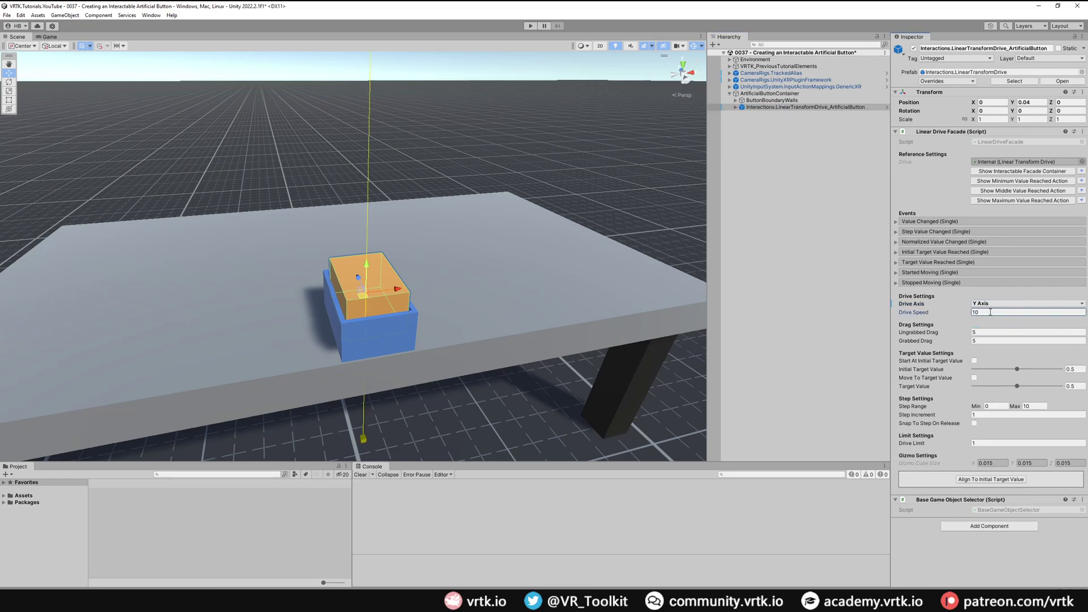
key(BackSpace)
text(5)
Enable Start At Initial Target Value and Move To Target Value on the drive, with both target values set to 1
click(974, 361)
click(975, 361)
drag(1018, 368, 1064, 369)
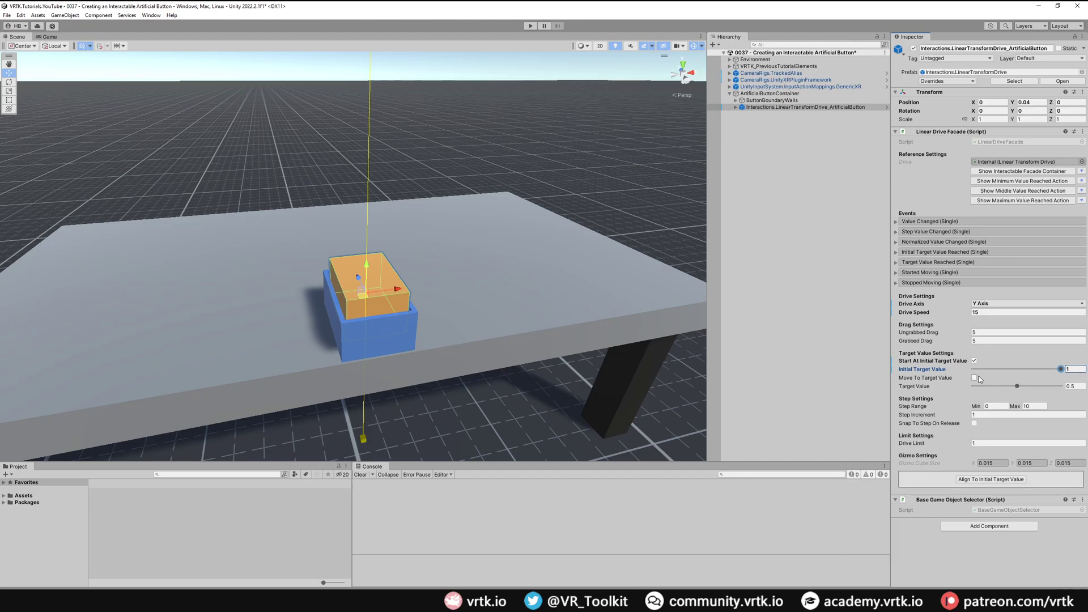
click(975, 378)
drag(1015, 386, 1086, 393)
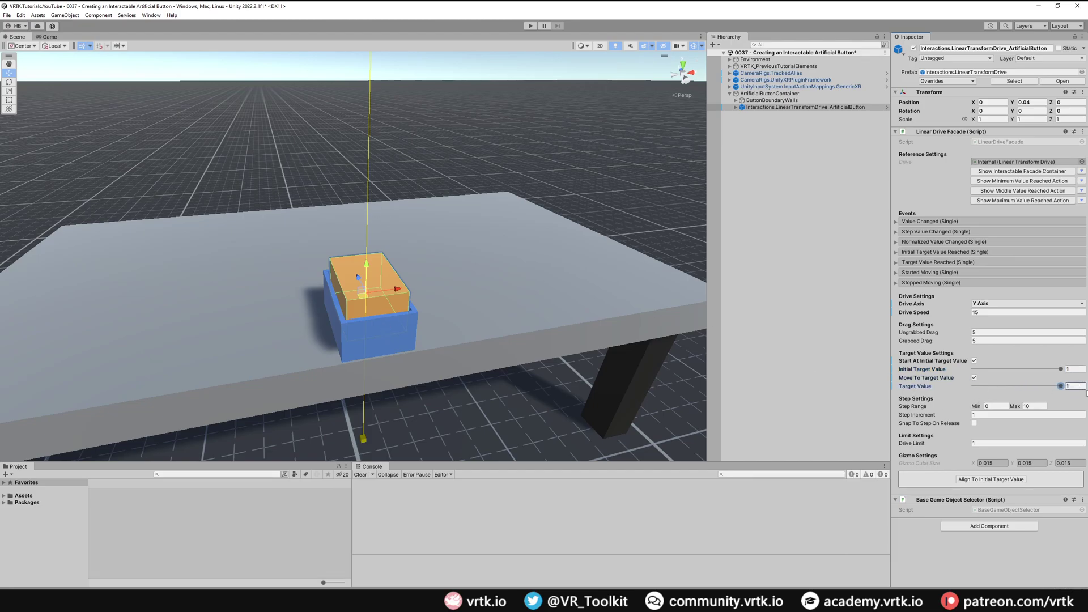
Set the drive limit to 0.03 and align the button to its initial target value
click(983, 445)
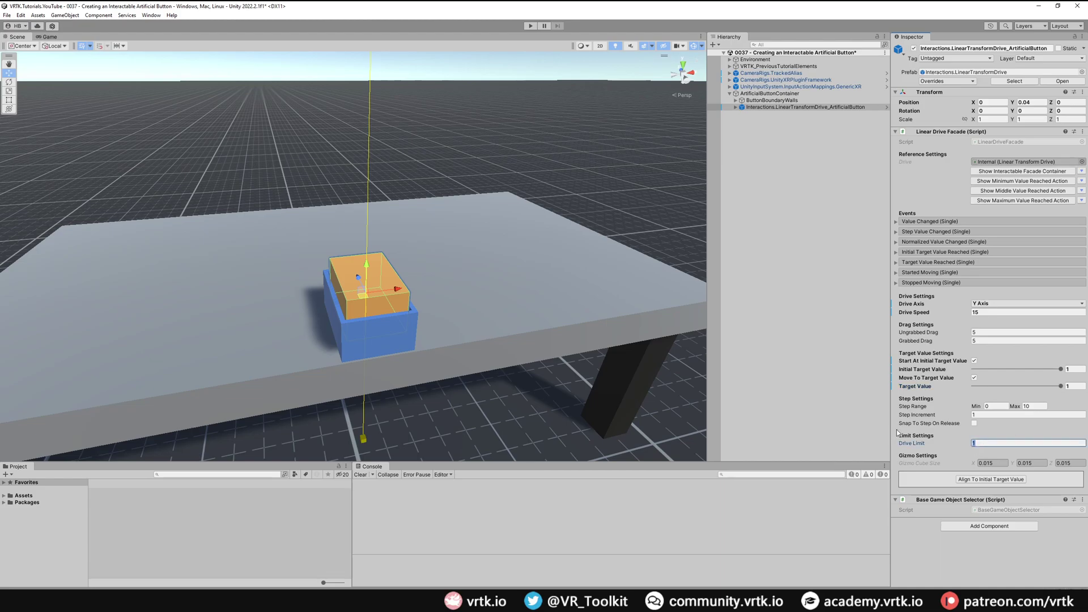
text(0.03)
click(999, 481)
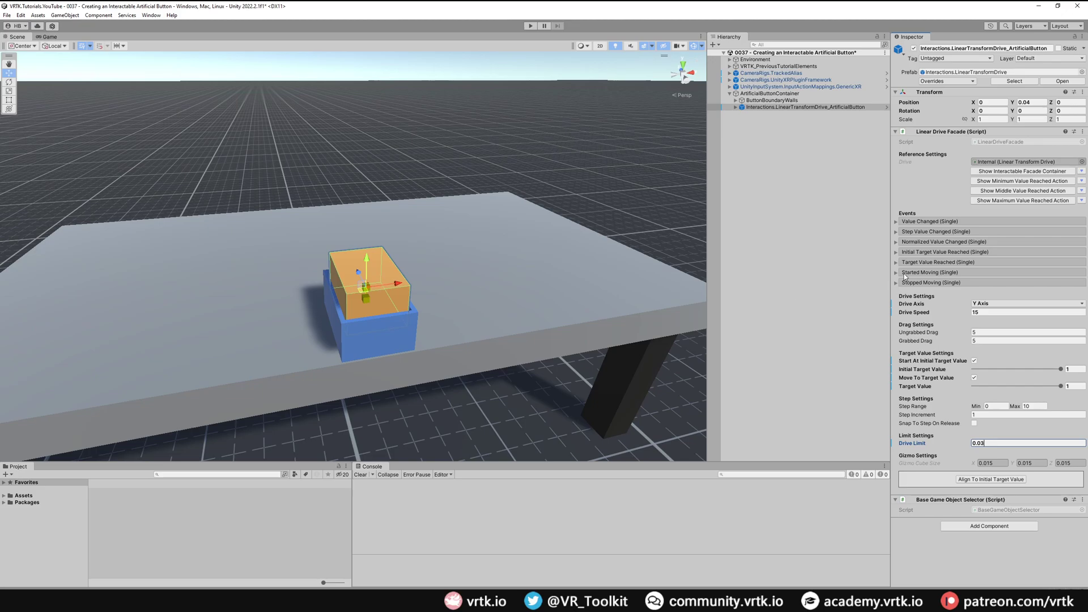
Preview the button aligned to an initial target value of 0, and realign it at a value of 1
click(1061, 369)
drag(1061, 369, 963, 369)
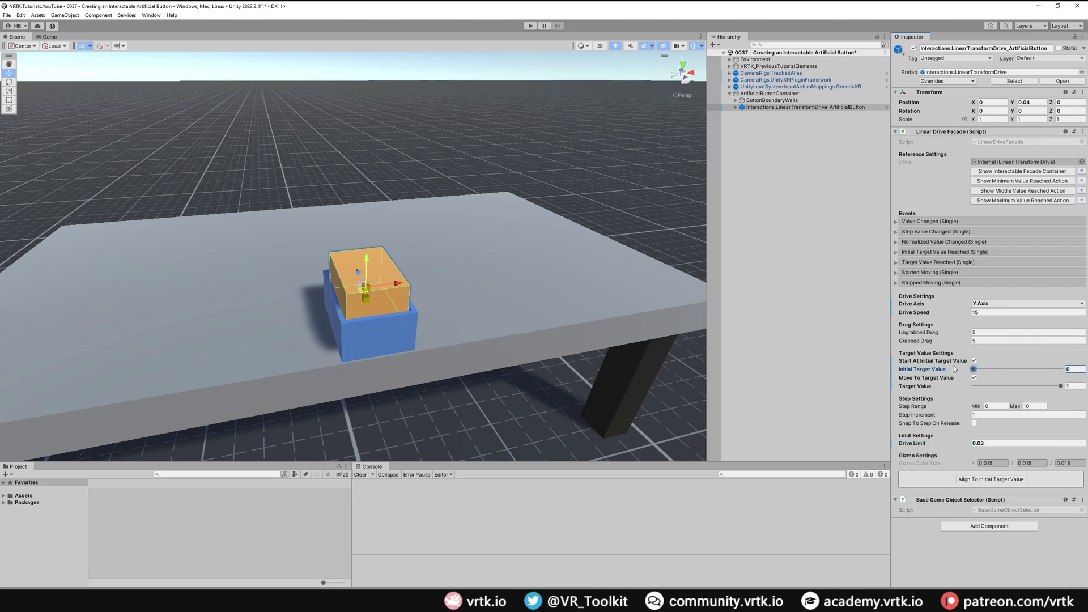
click(989, 479)
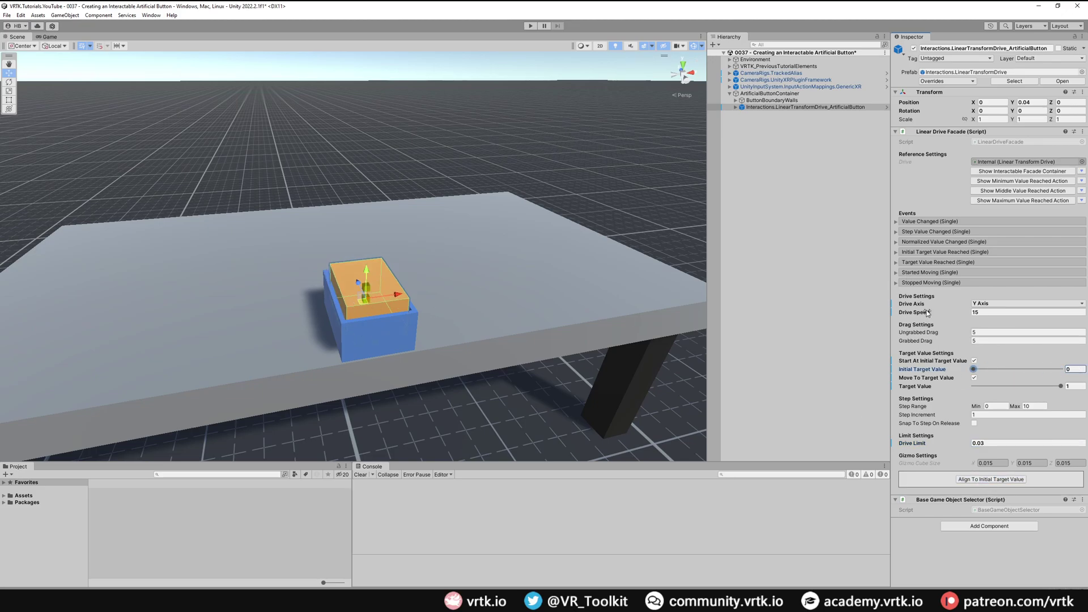
drag(974, 369, 1065, 378)
click(985, 479)
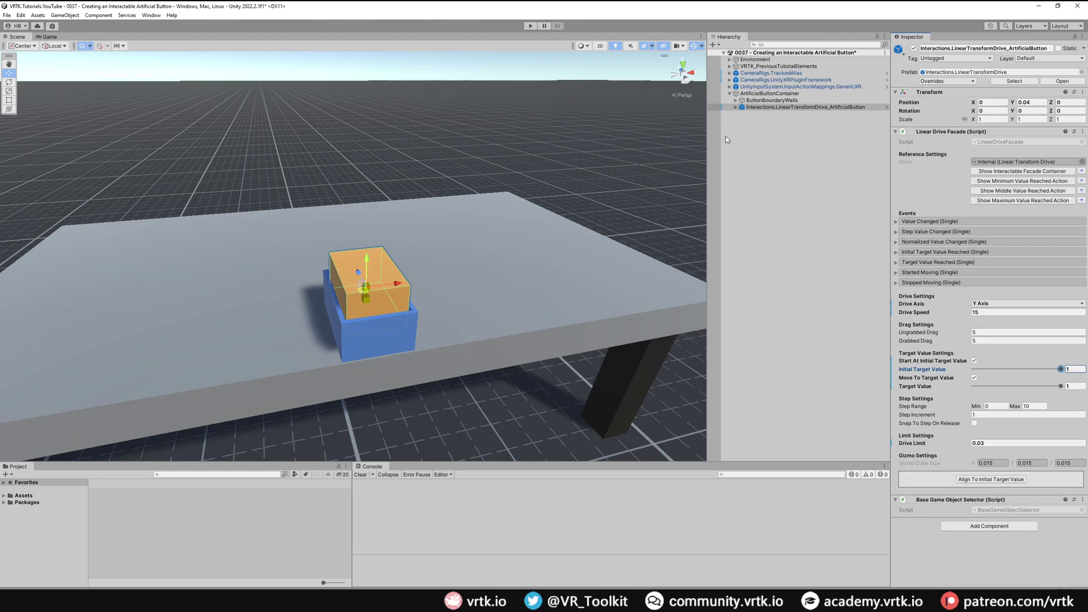
Create an empty child object named PressDownLogic in ArtificialButtonContainer and give it an Empty Event Proxy Emitter component
click(765, 93)
right_click(765, 94)
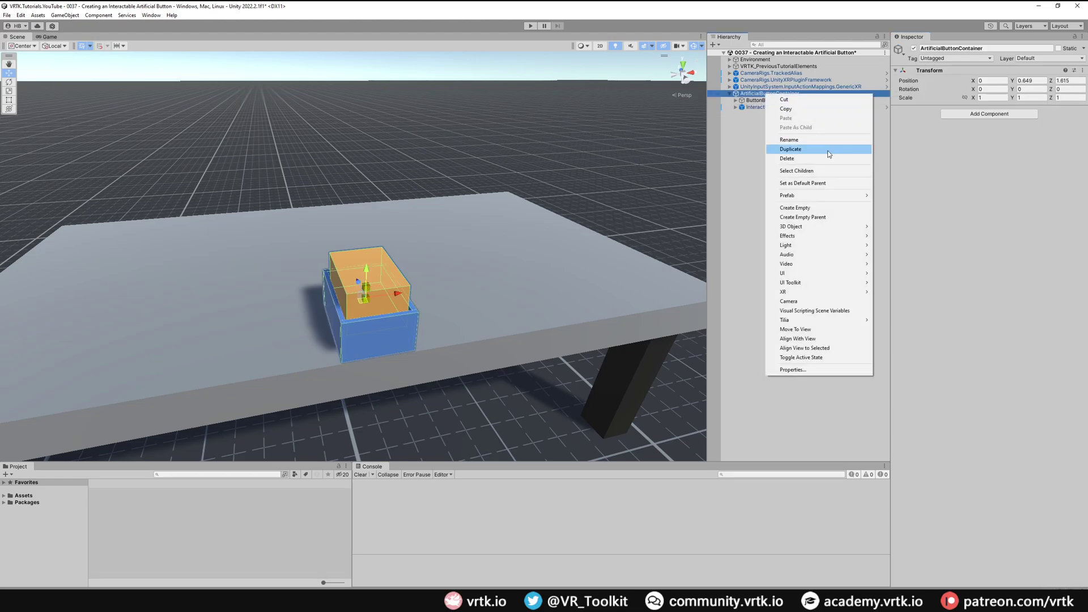
click(831, 208)
text(PressDownLogic)
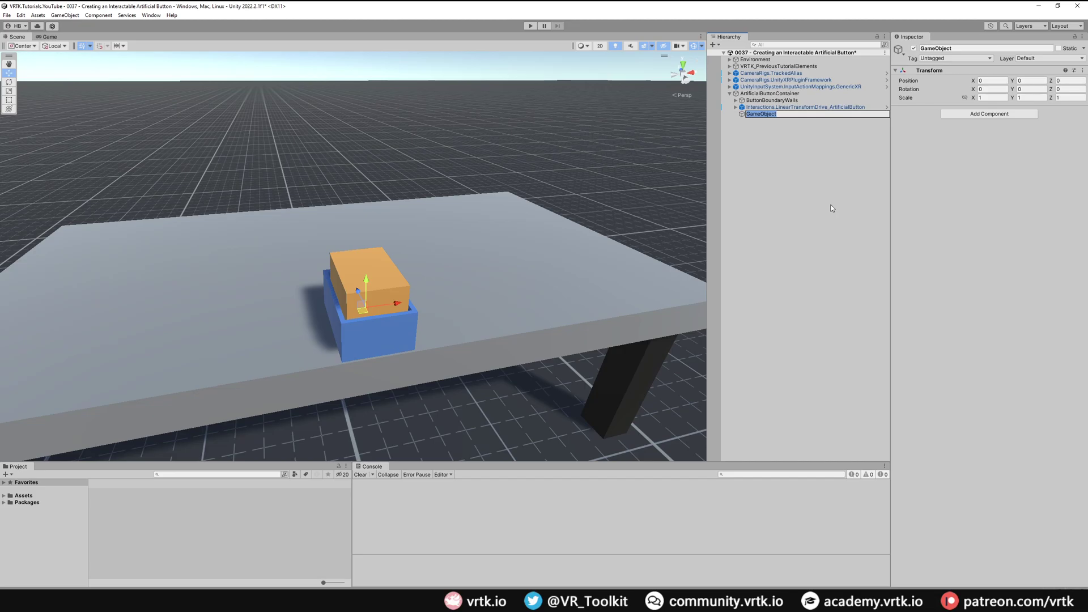
key(Return)
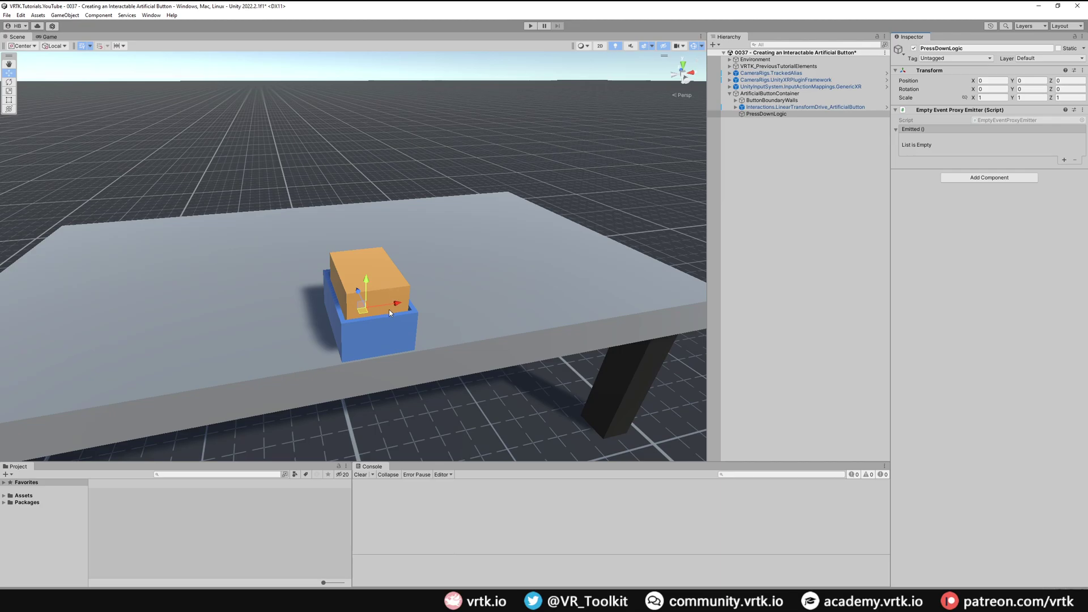
Add an Emitted listener on PressDownLogic that sets the linear drive's LinearDriveFacade.TargetValue to 0
click(1063, 160)
click(850, 108)
drag(850, 107, 932, 148)
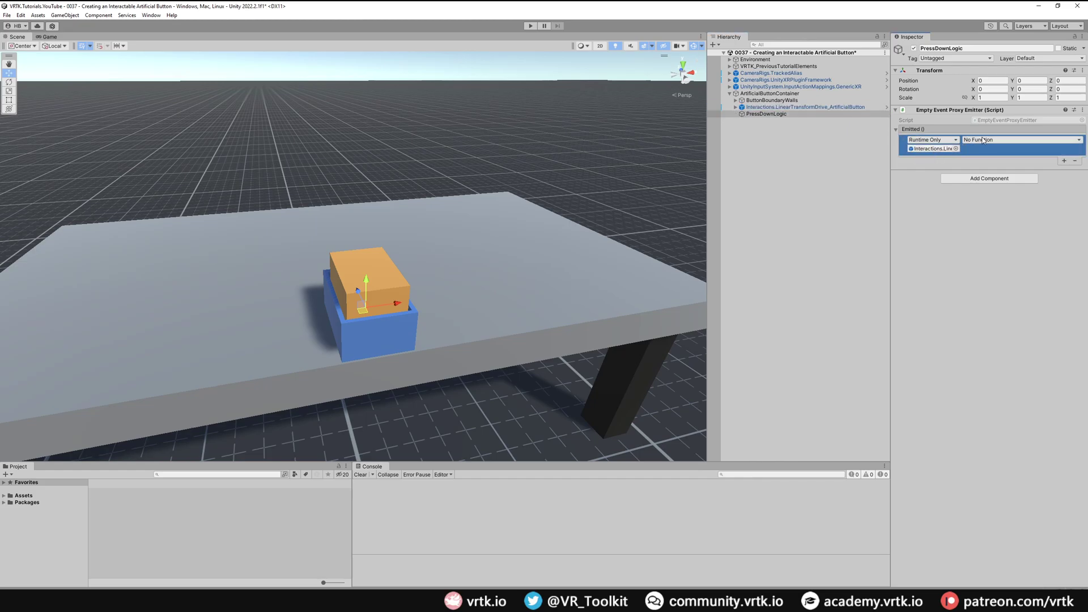
click(984, 140)
mouse_move(1017, 181)
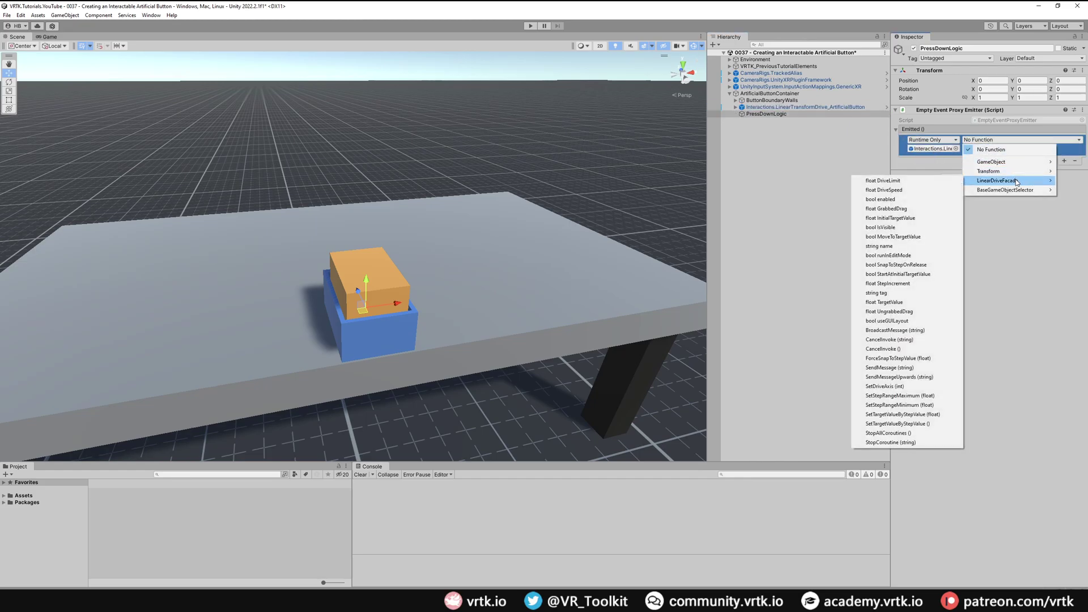
click(878, 302)
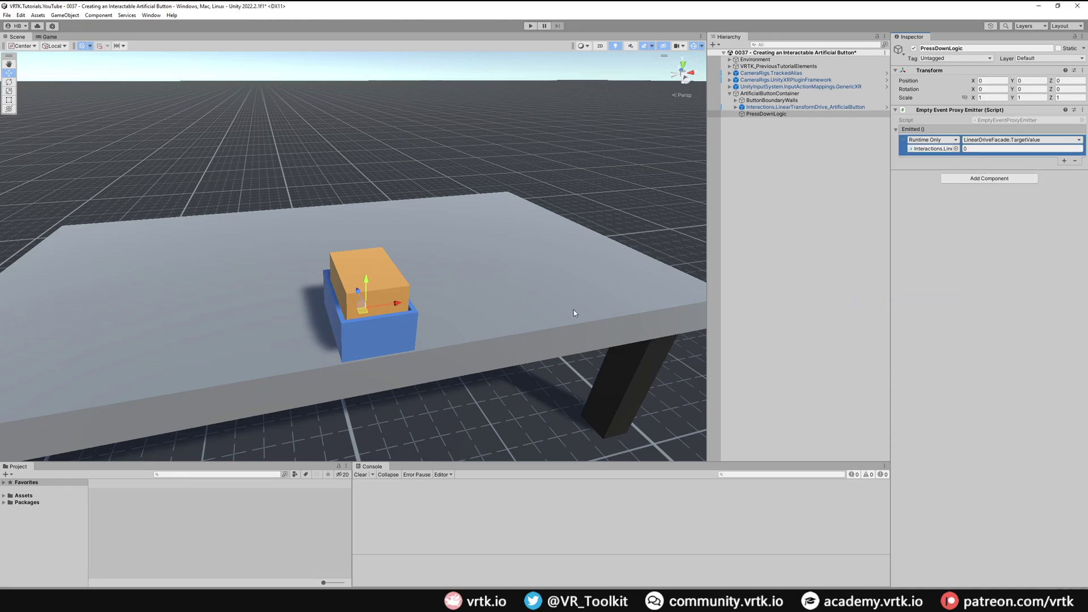
Add a second Emitted listener that deactivates PressDownLogic itself through GameObject.SetActive with the value unchecked
click(1064, 161)
drag(941, 108, 932, 169)
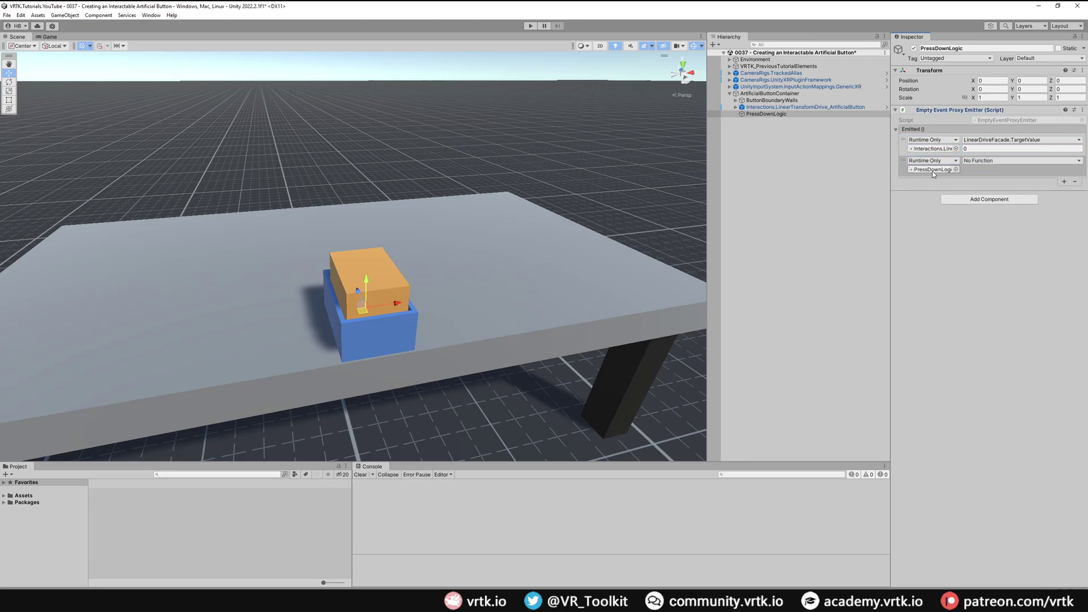
click(986, 161)
mouse_move(1001, 184)
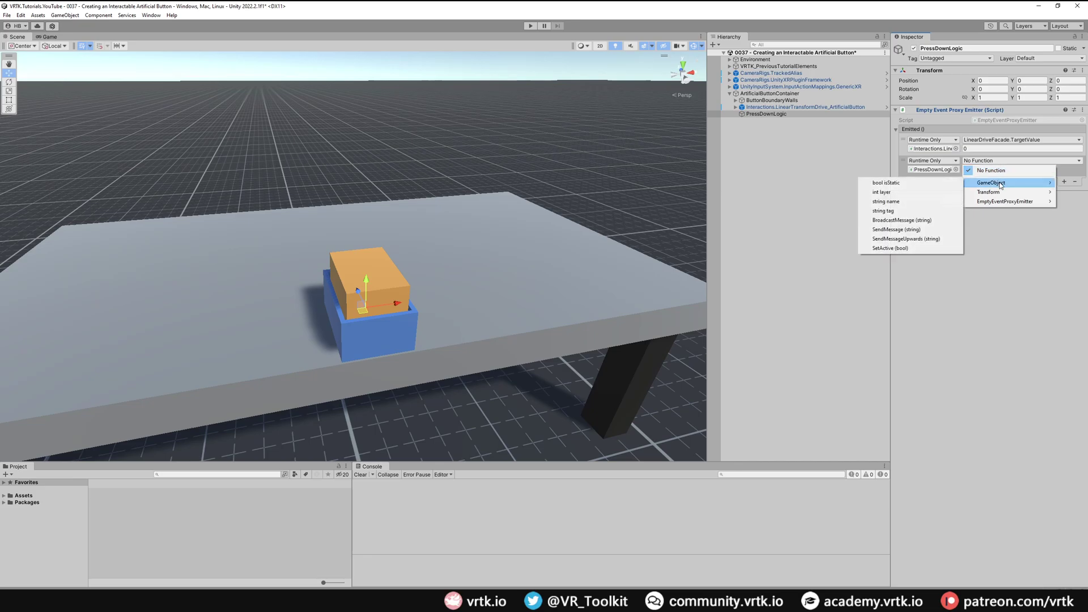
click(890, 249)
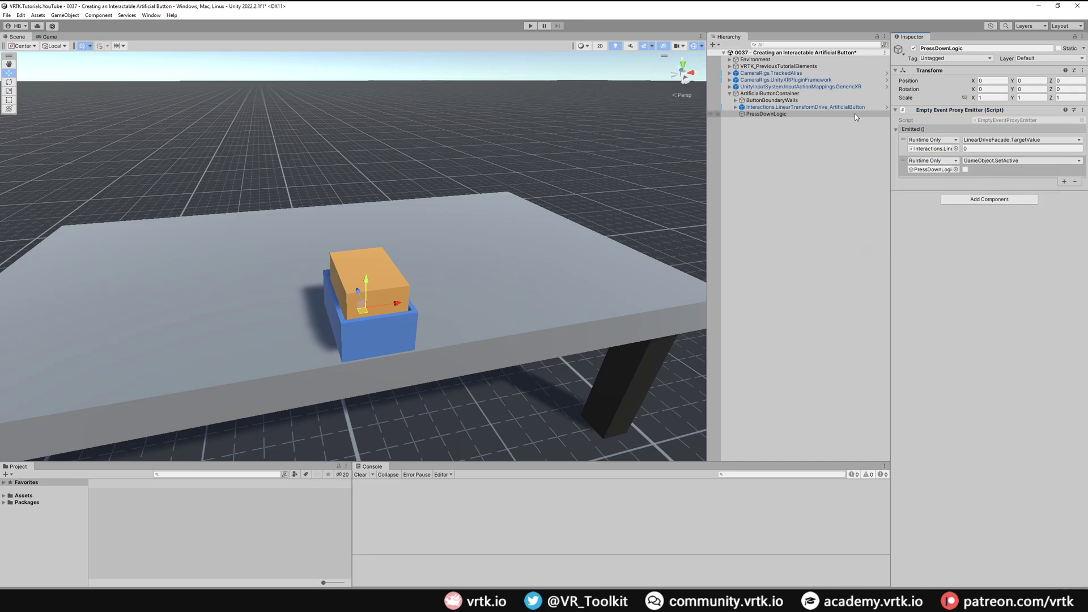
Make the First Touched event of the drive's Interactions.Interactable call EmptyEventProxyEmitter.Receive on PressDownLogic
click(836, 106)
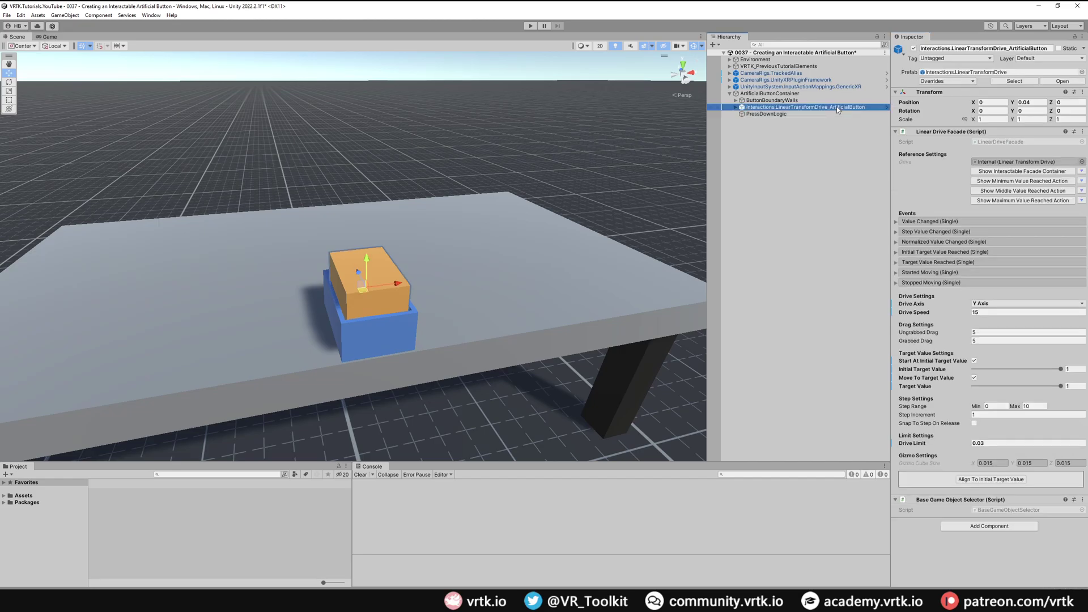
click(1011, 171)
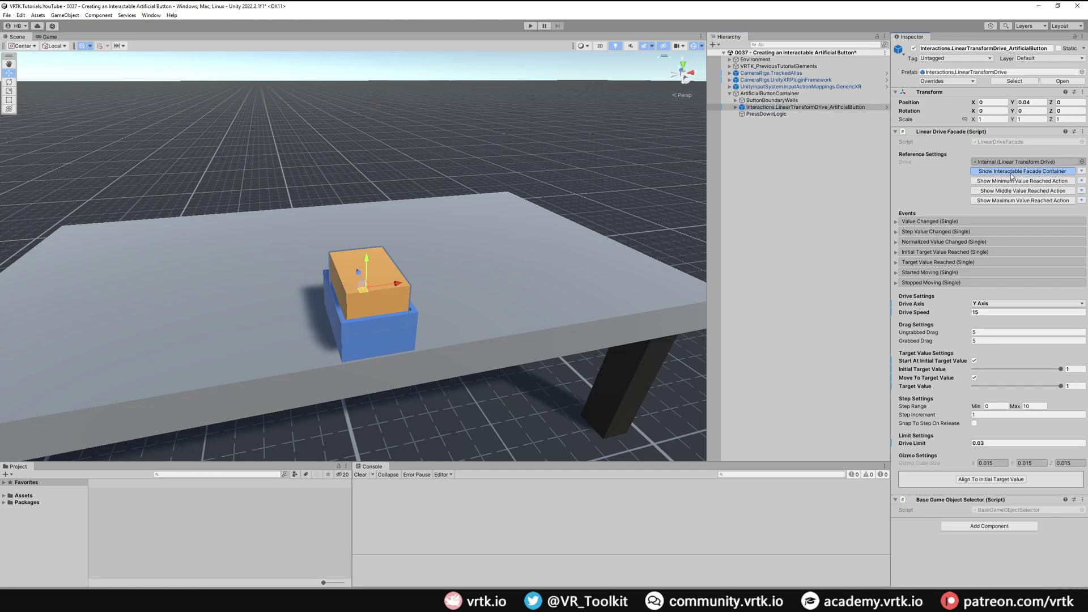
click(806, 128)
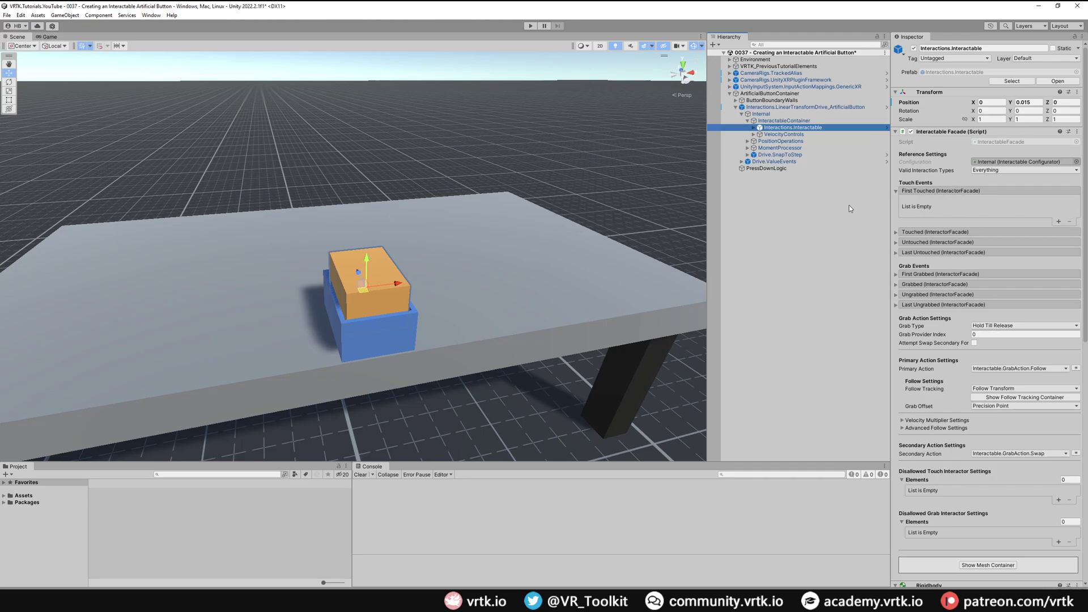
click(1059, 222)
drag(788, 169, 931, 212)
click(997, 201)
mouse_move(1021, 243)
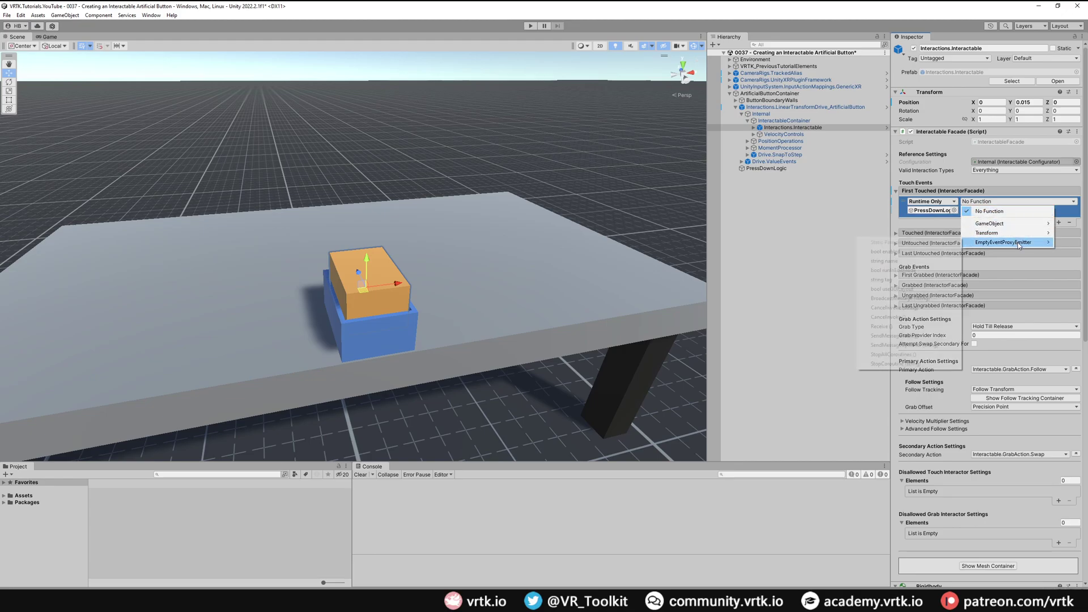
click(902, 326)
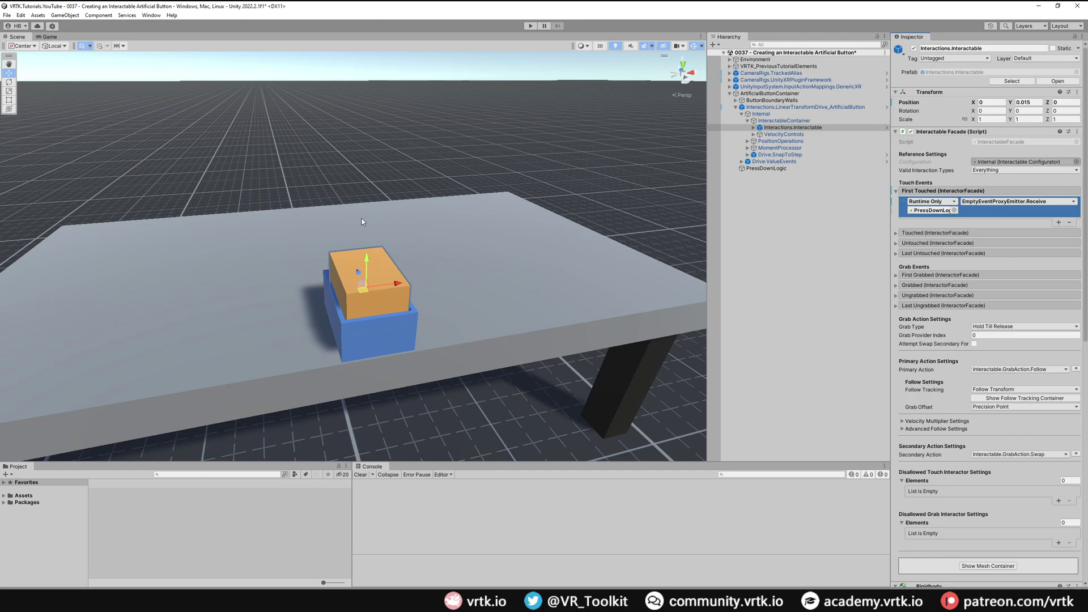
Add an Activated listener on MinimumReached under Drive.ValueEvents that sets the linear drive's LinearDriveFacade.TargetValue to 1
click(741, 162)
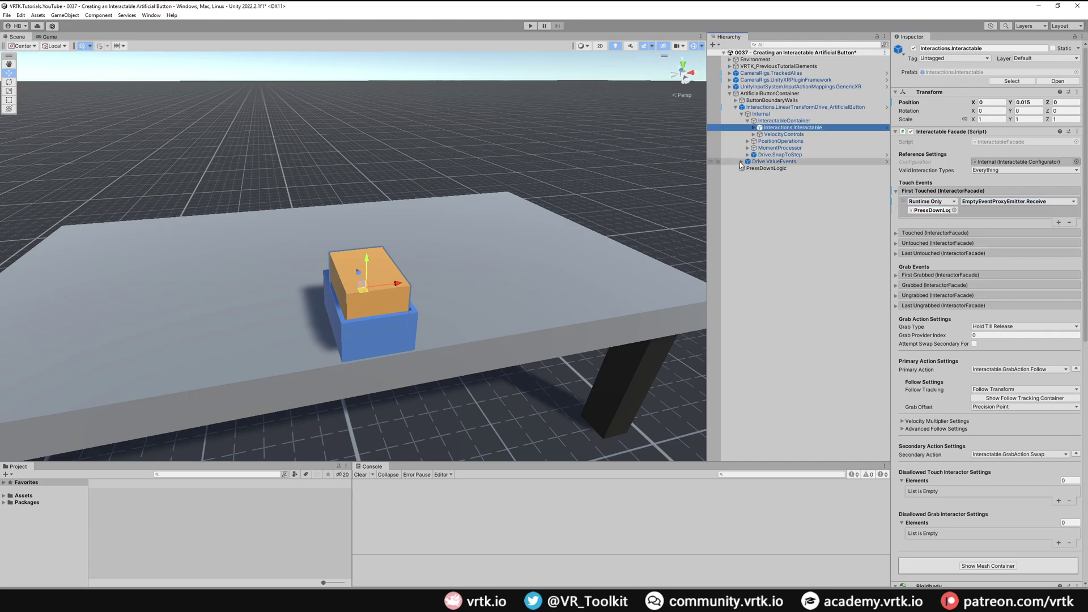
click(741, 162)
click(748, 169)
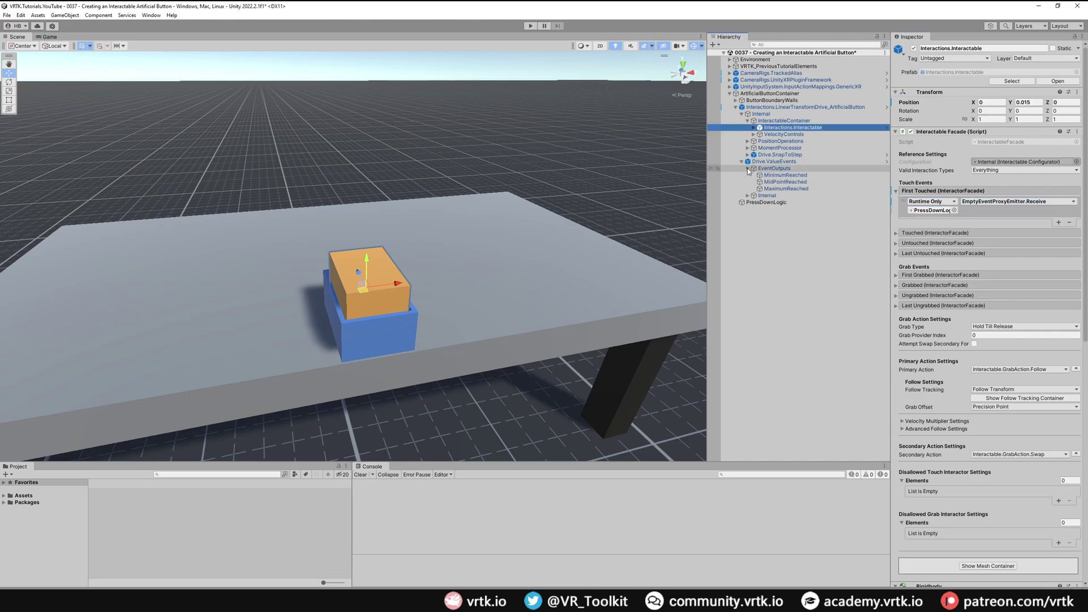
click(785, 176)
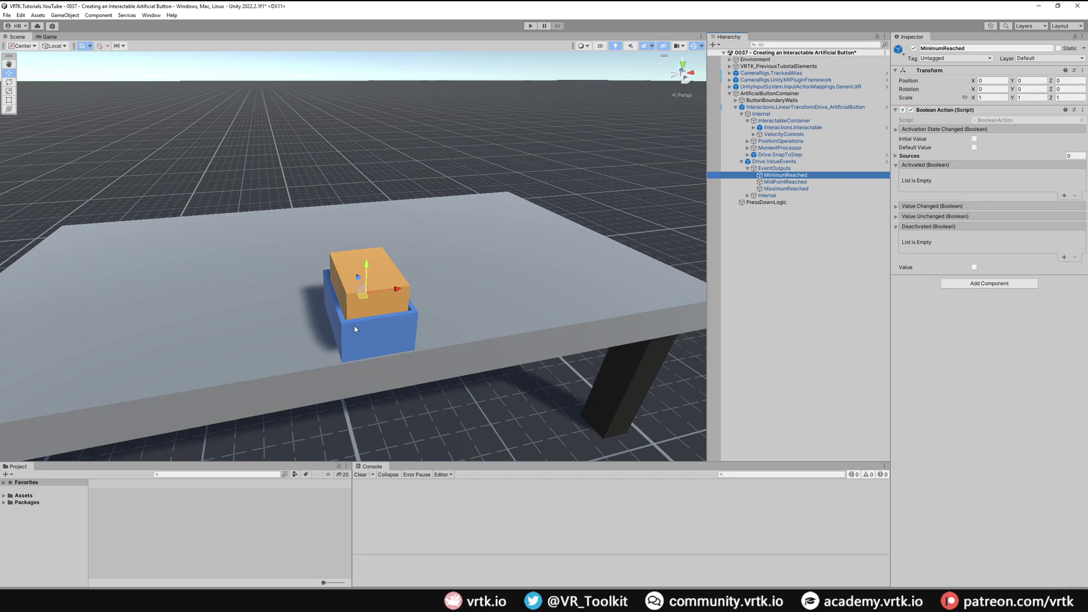
click(1063, 195)
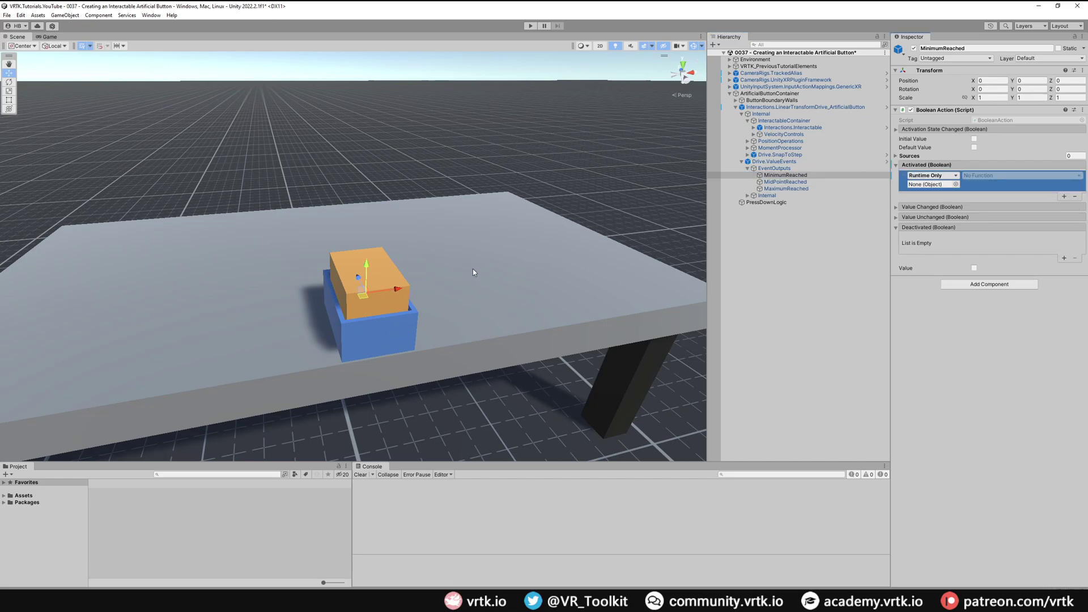
drag(802, 109, 932, 182)
click(992, 176)
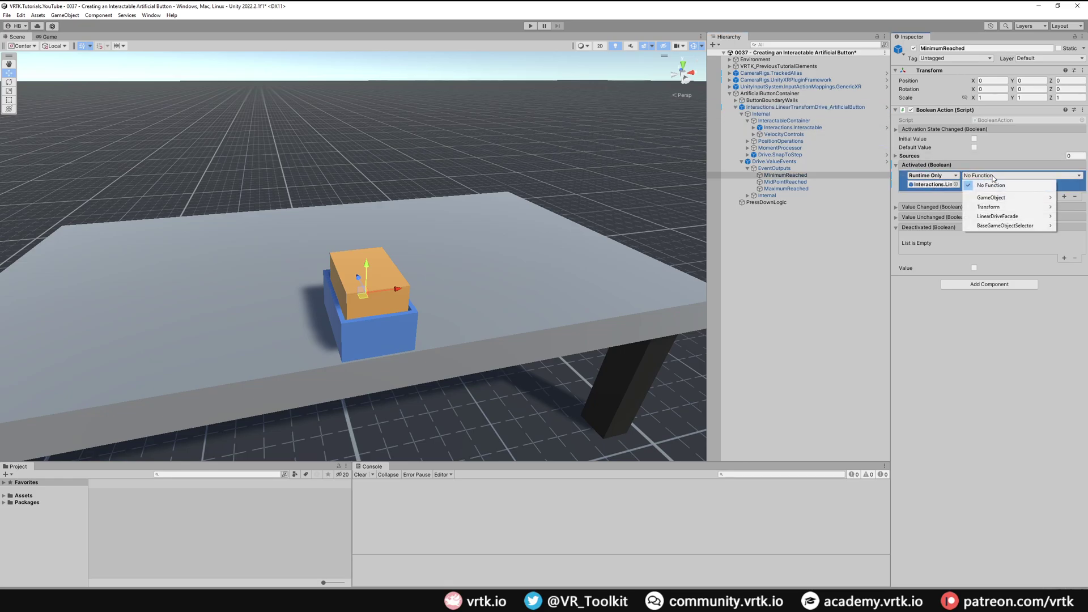
mouse_move(1002, 216)
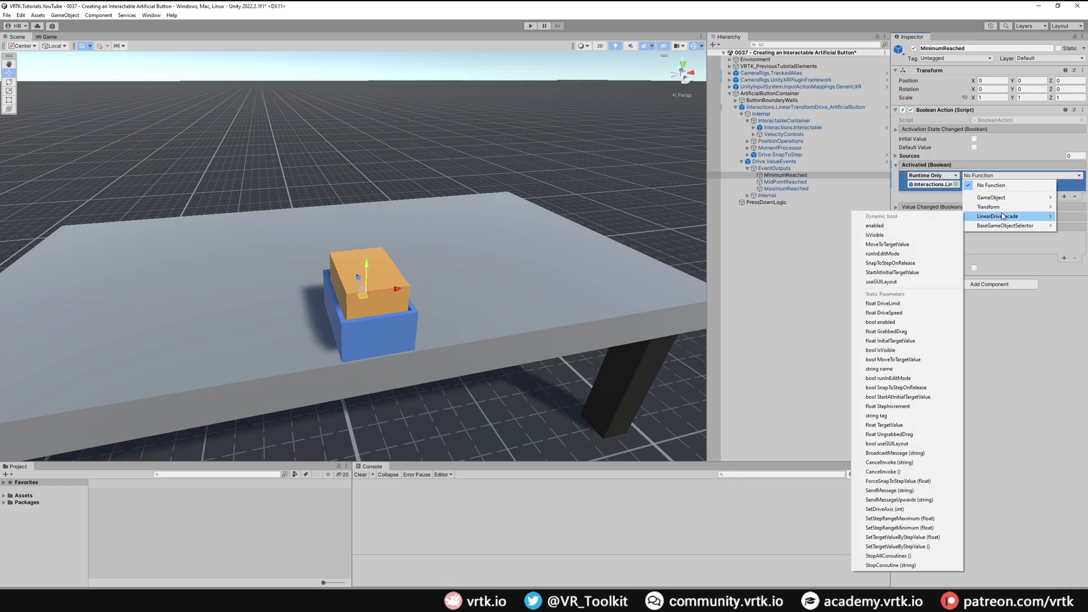
click(887, 425)
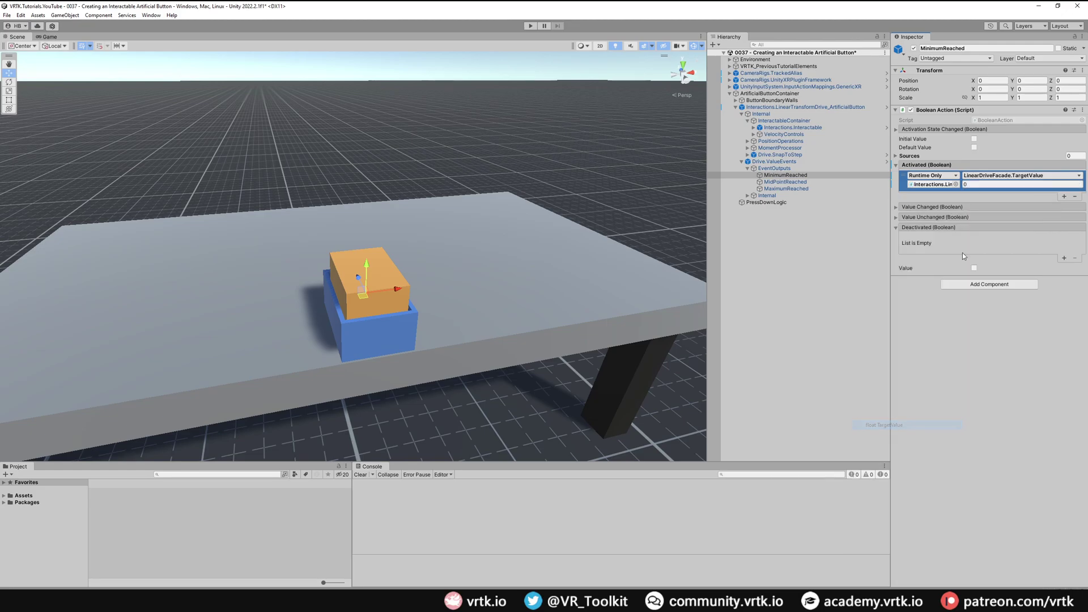
click(976, 184)
text(1)
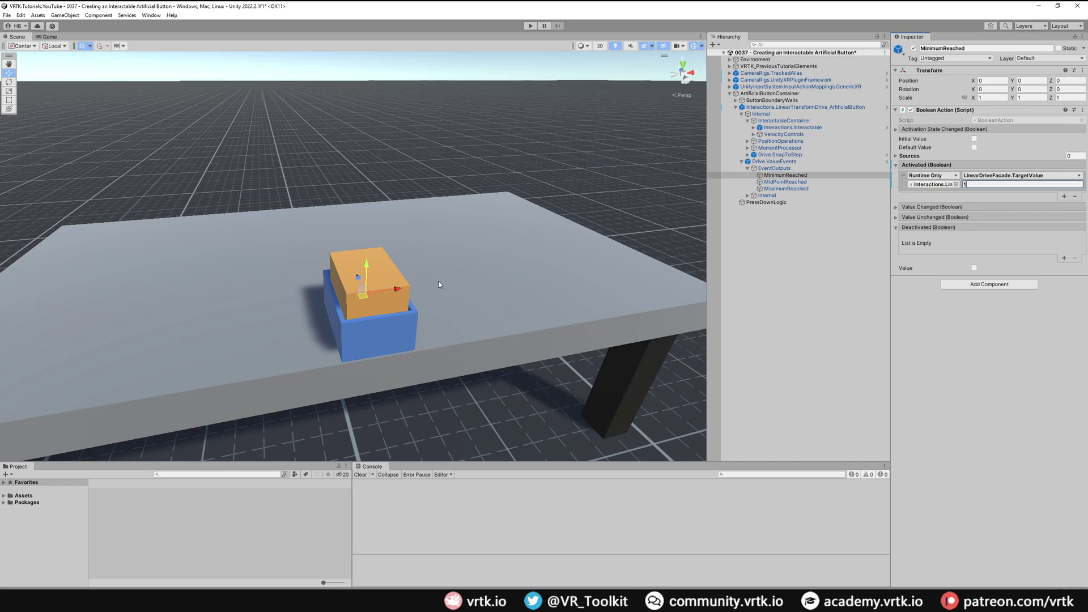
Add an Activated listener on MaximumReached that activates PressDownLogic through GameObject.SetActive with the value checked
click(811, 189)
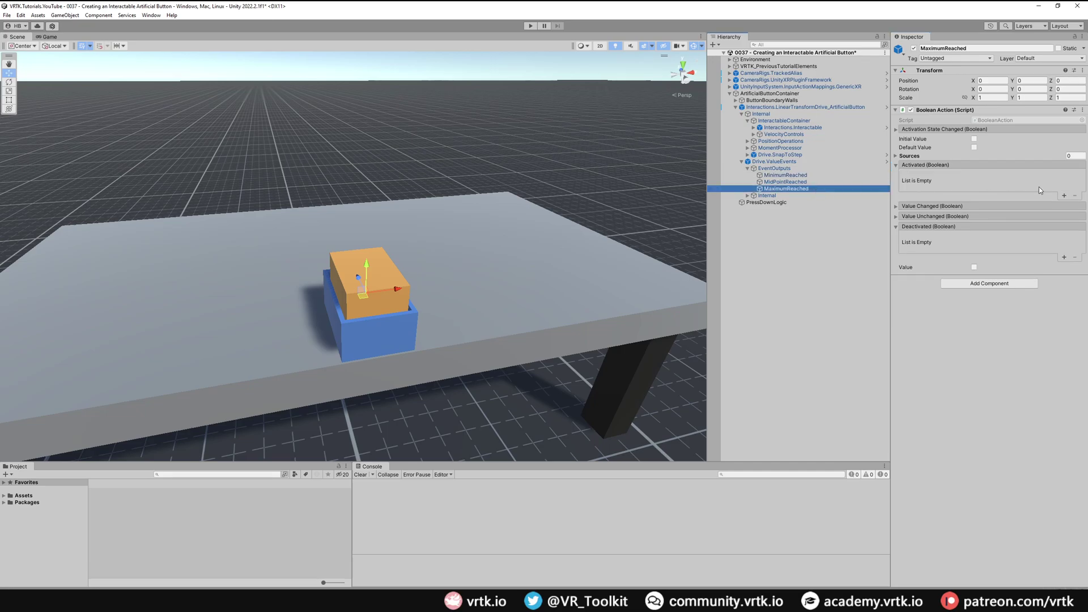
click(1064, 196)
drag(767, 202, 929, 191)
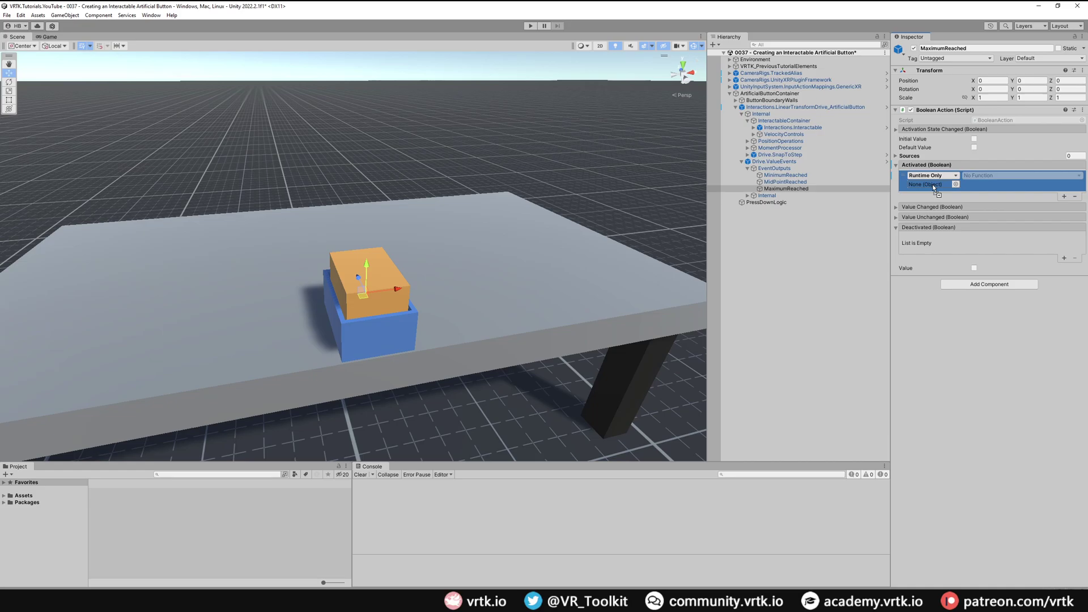
drag(934, 188, 934, 186)
click(1014, 175)
mouse_move(997, 198)
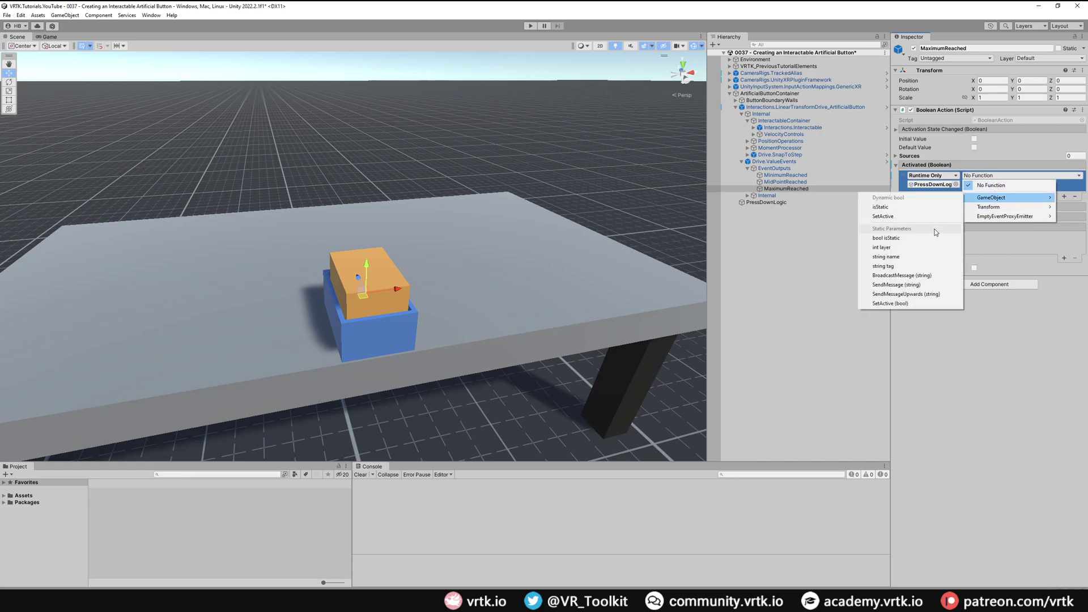
click(890, 303)
click(965, 185)
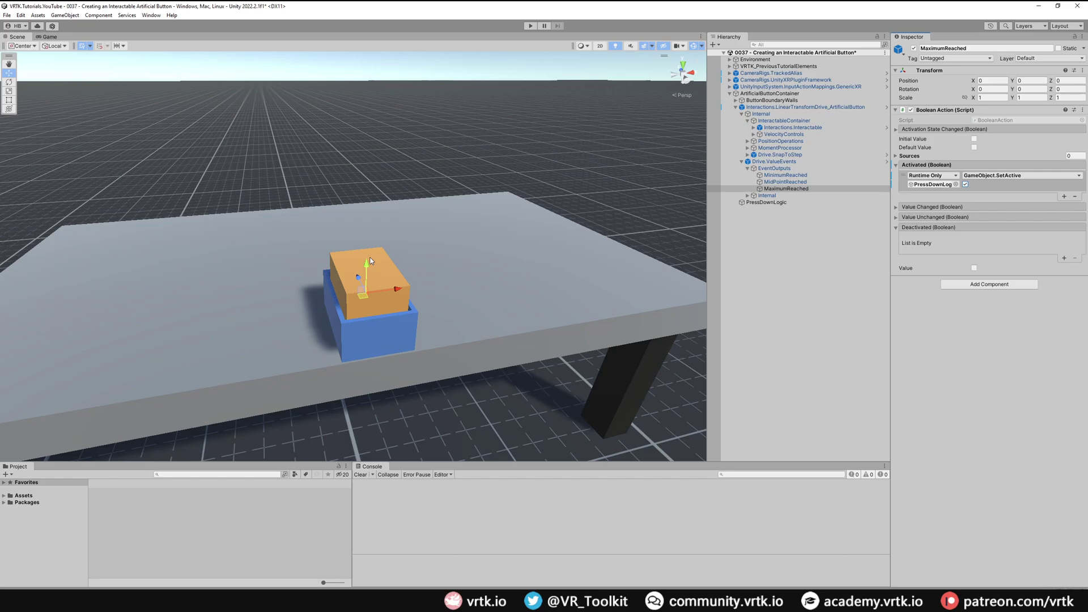
Duplicate ArtificialButtonContainer, place the two buttons side by side on the table and name the copy ArtificialButtonContainerToggle
click(813, 108)
click(796, 94)
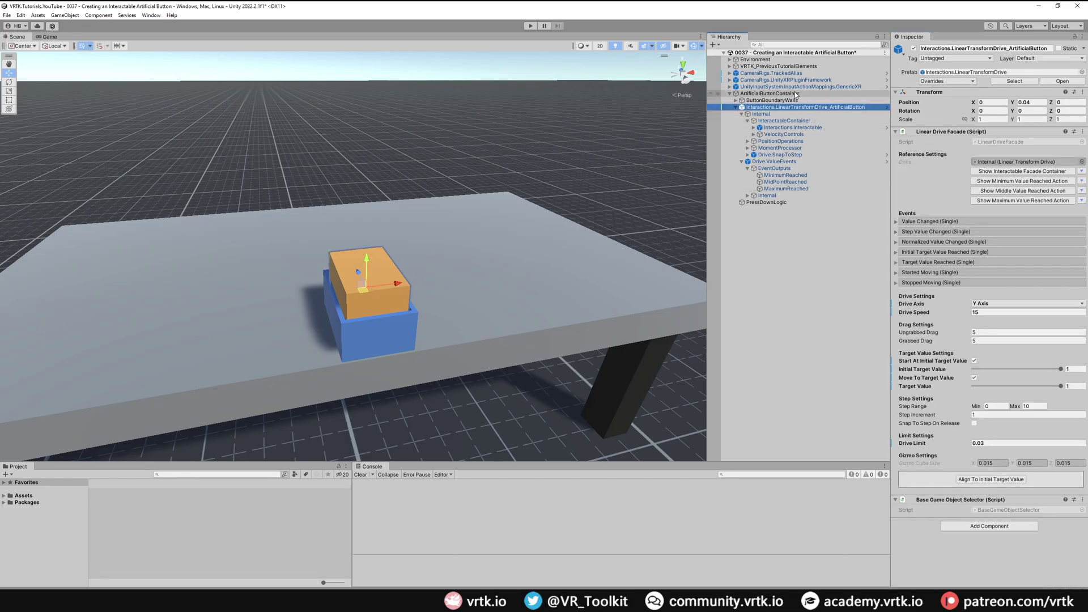
drag(400, 296, 463, 297)
key(ctrl+d)
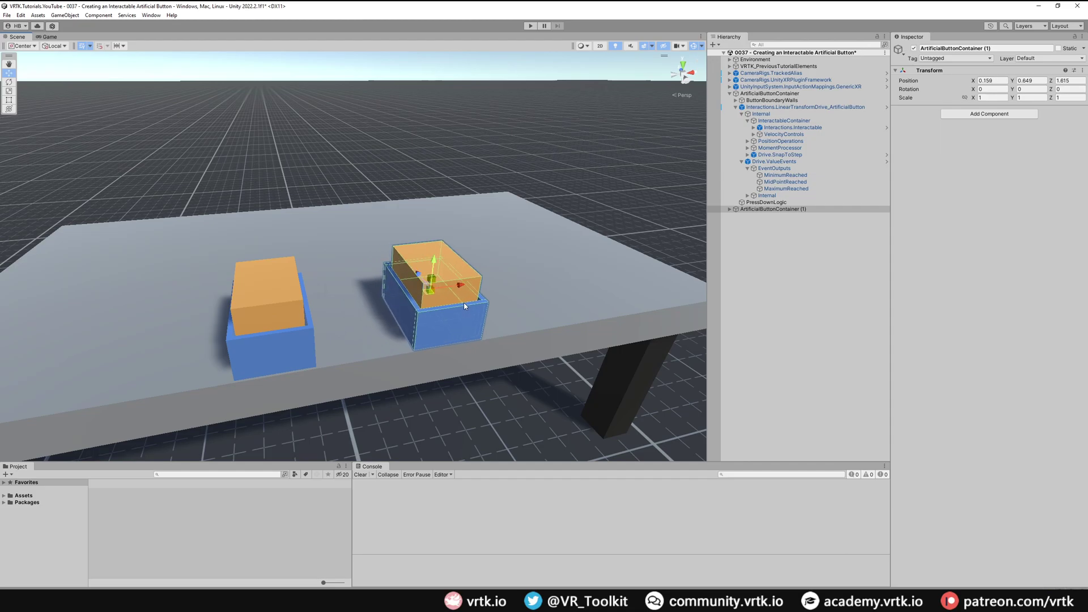
click(797, 209)
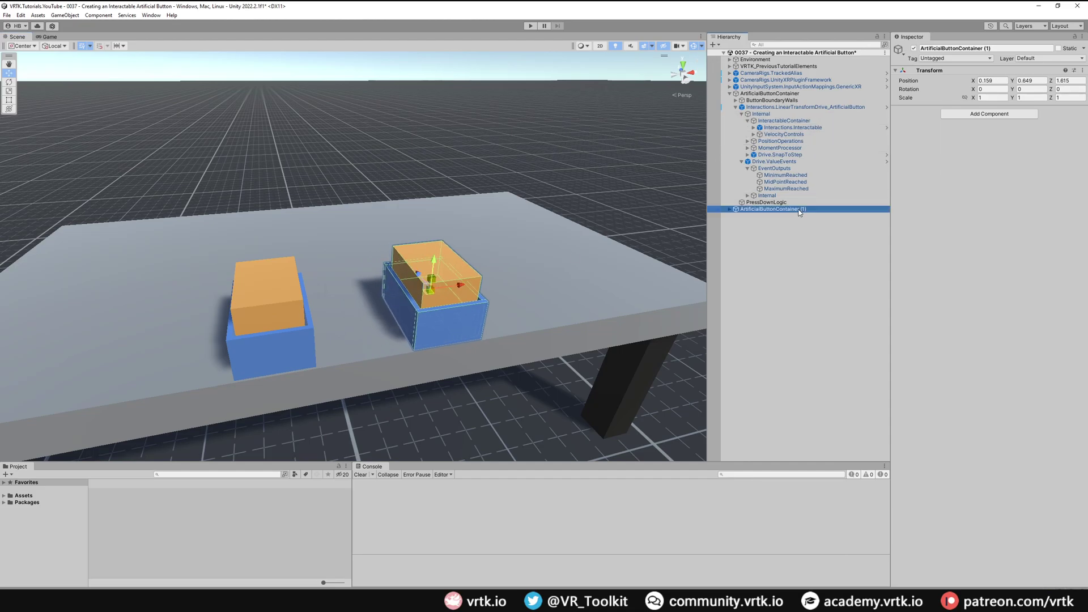
Delete the PressDownLogic object from ArtificialButtonContainerToggle
click(730, 94)
click(729, 100)
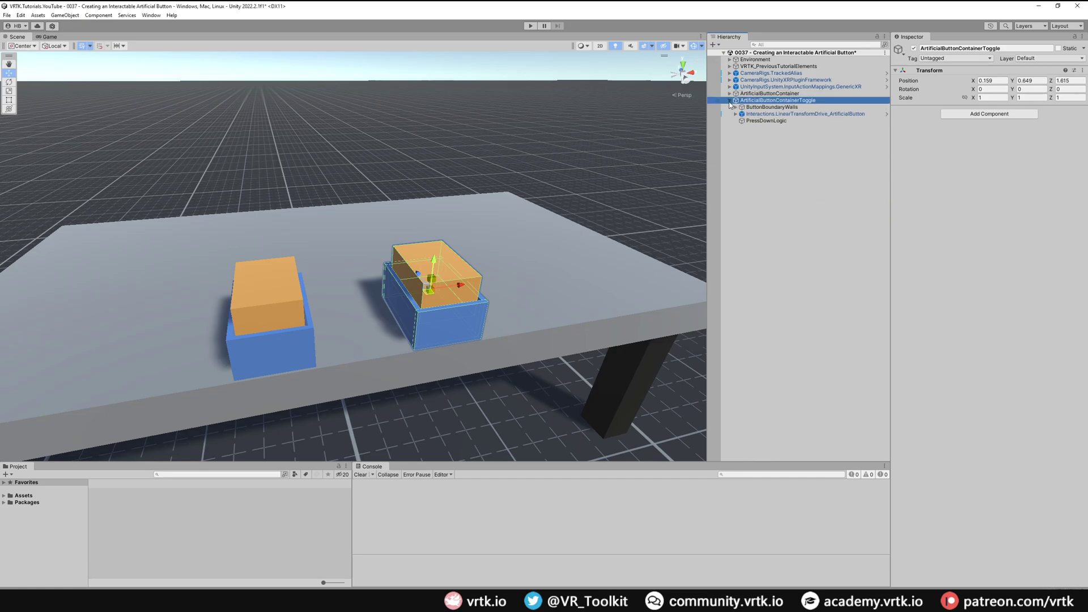
click(782, 123)
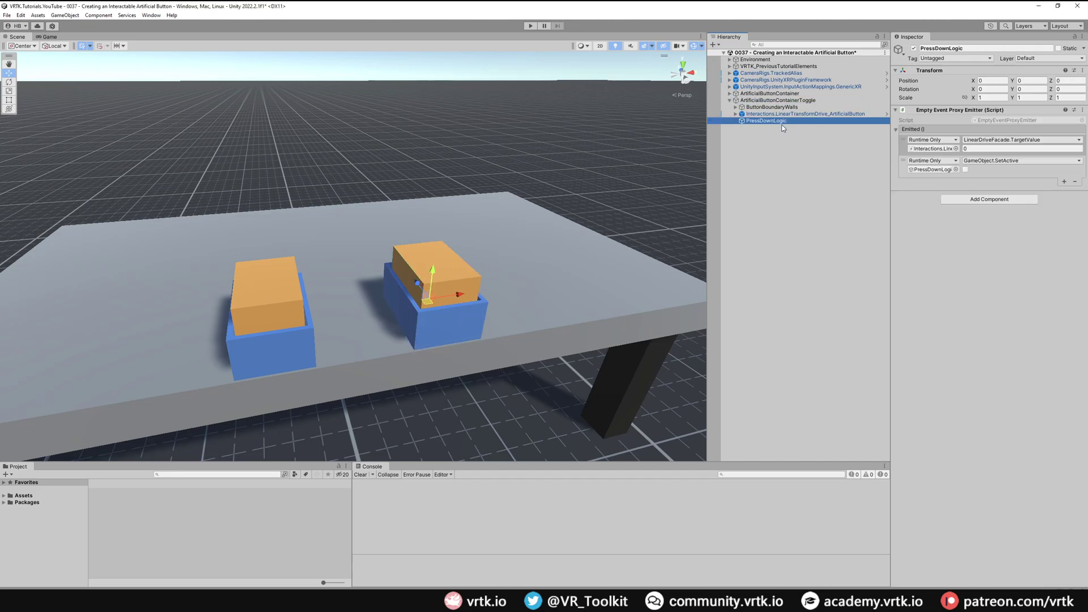
key(Delete)
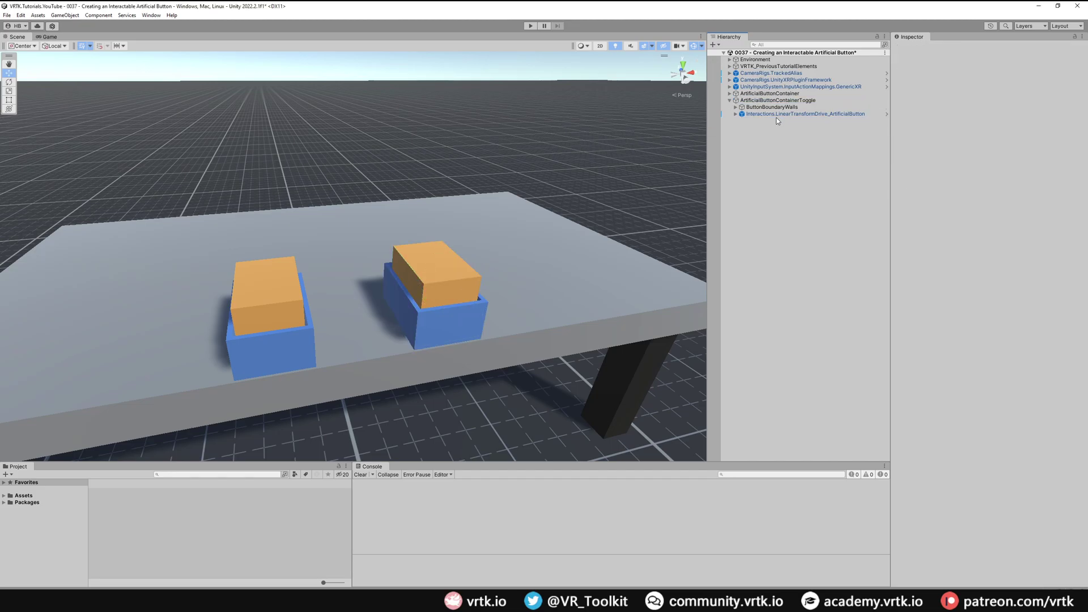
Remove the missing-object Activated listener from MaximumReached in the toggle button's Drive.ValueEvents
click(782, 113)
click(735, 114)
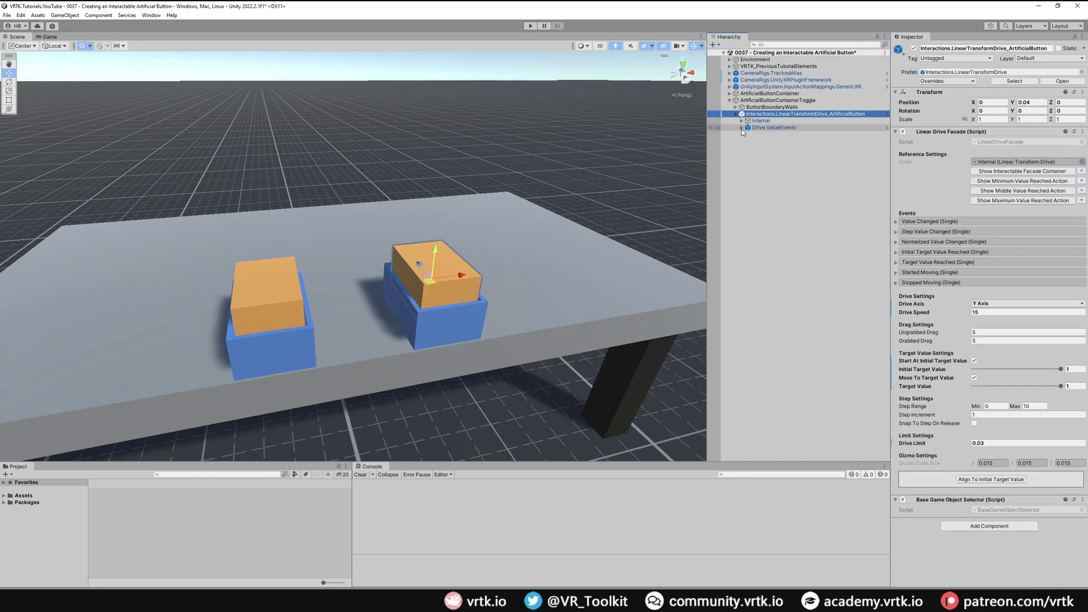
click(741, 127)
click(748, 134)
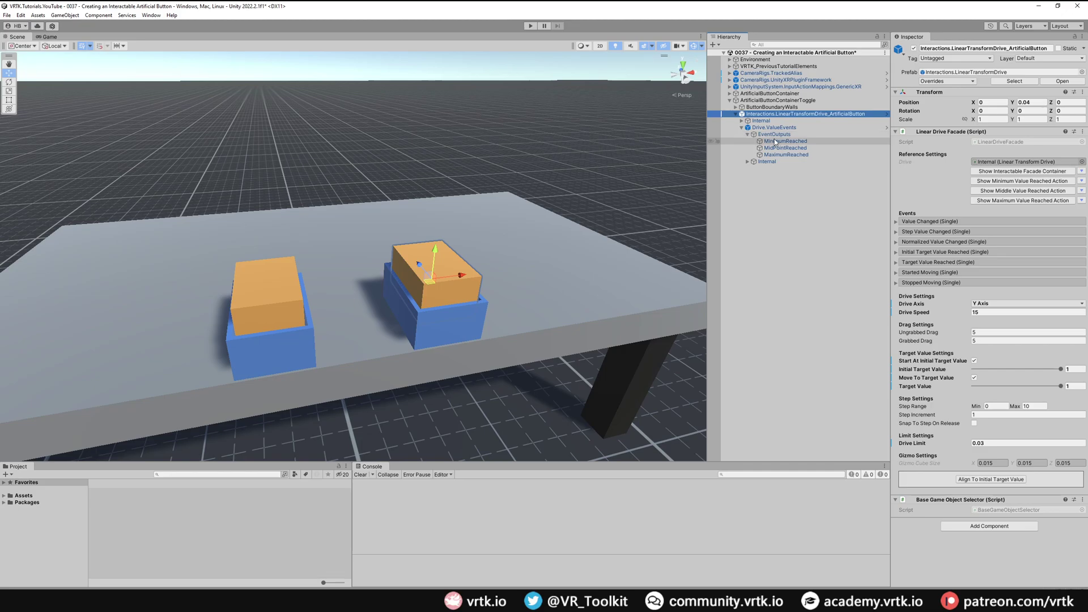
click(793, 141)
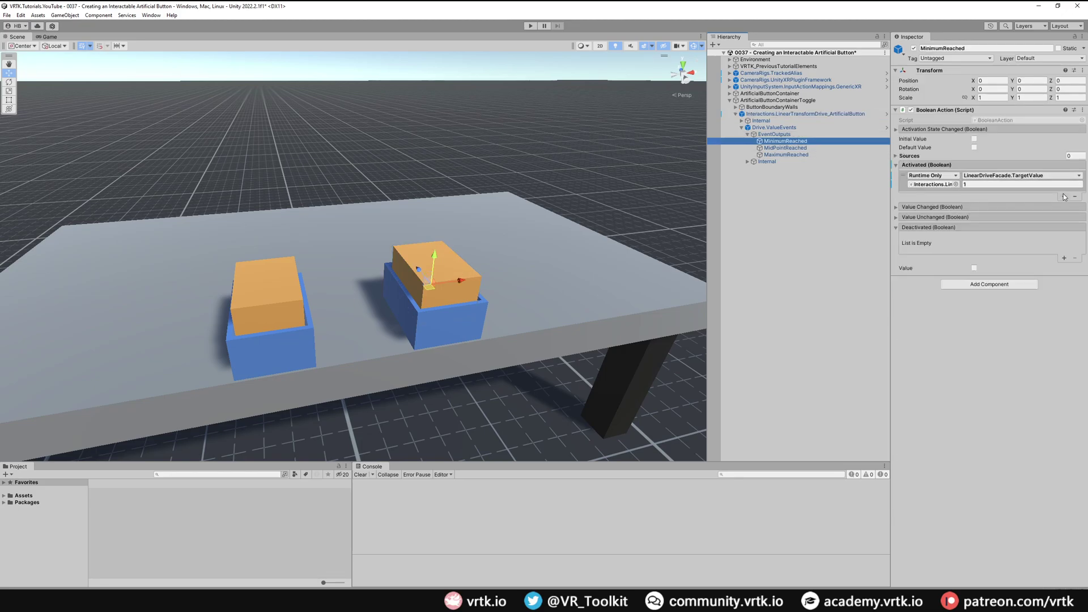
click(808, 155)
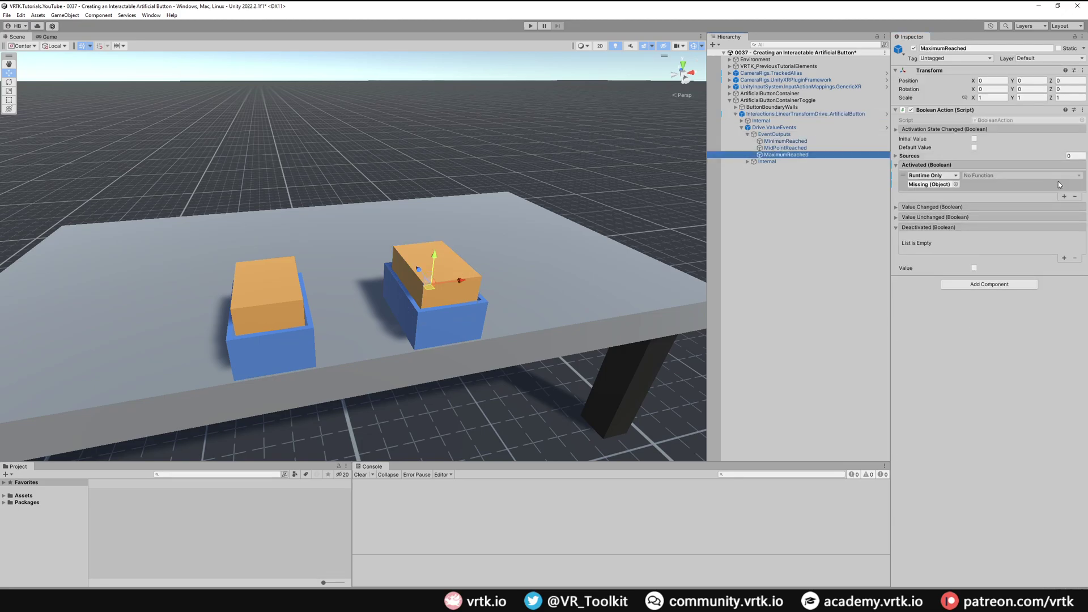
click(1075, 196)
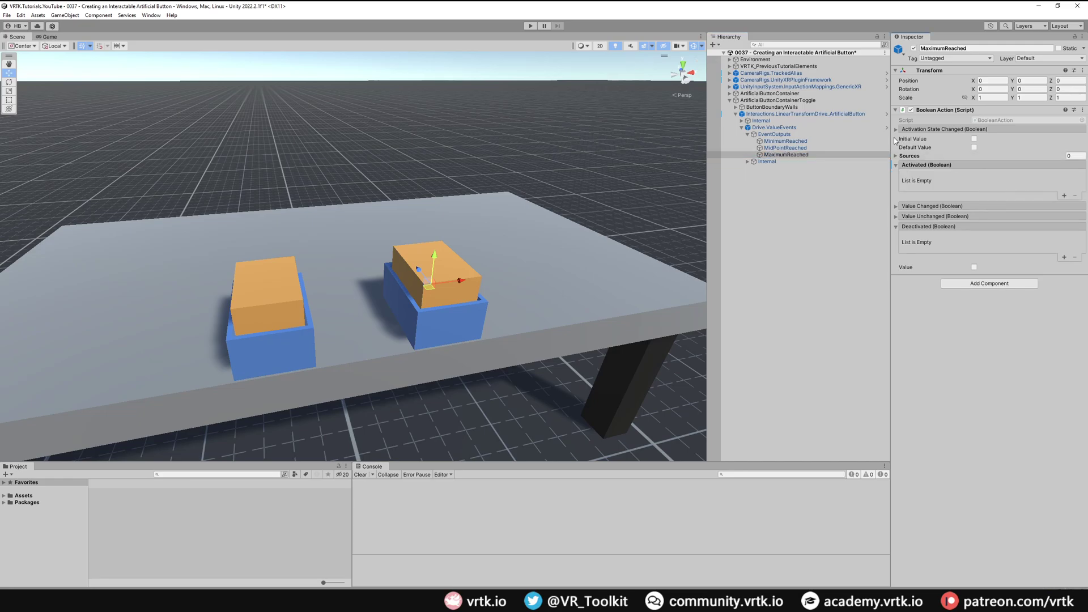
Remove the missing-object First Touched listener from Interactions.Interactable of the toggle button's drive
click(786, 115)
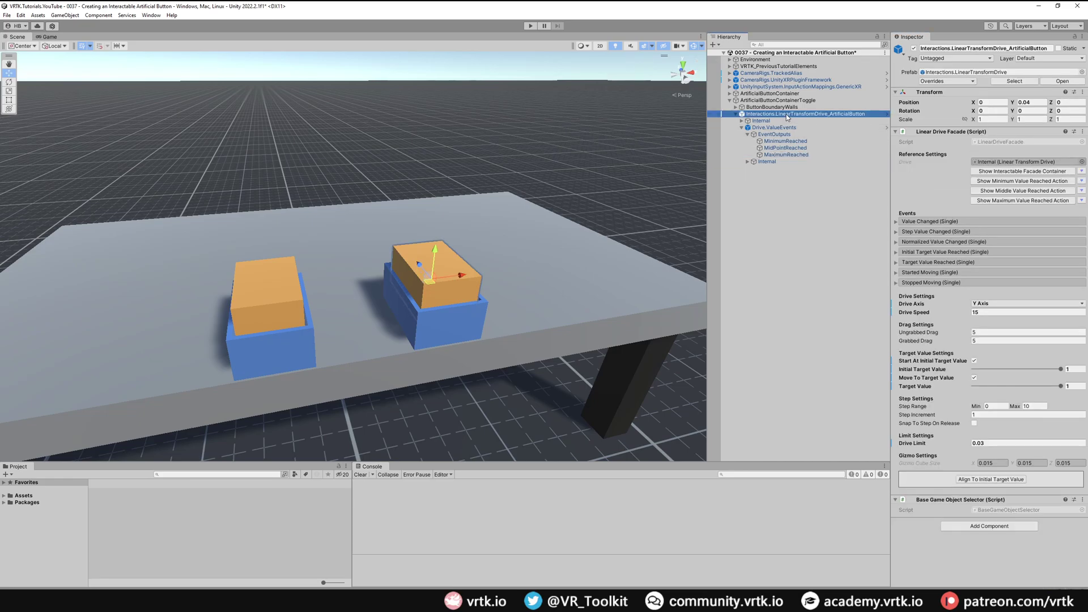
click(1005, 172)
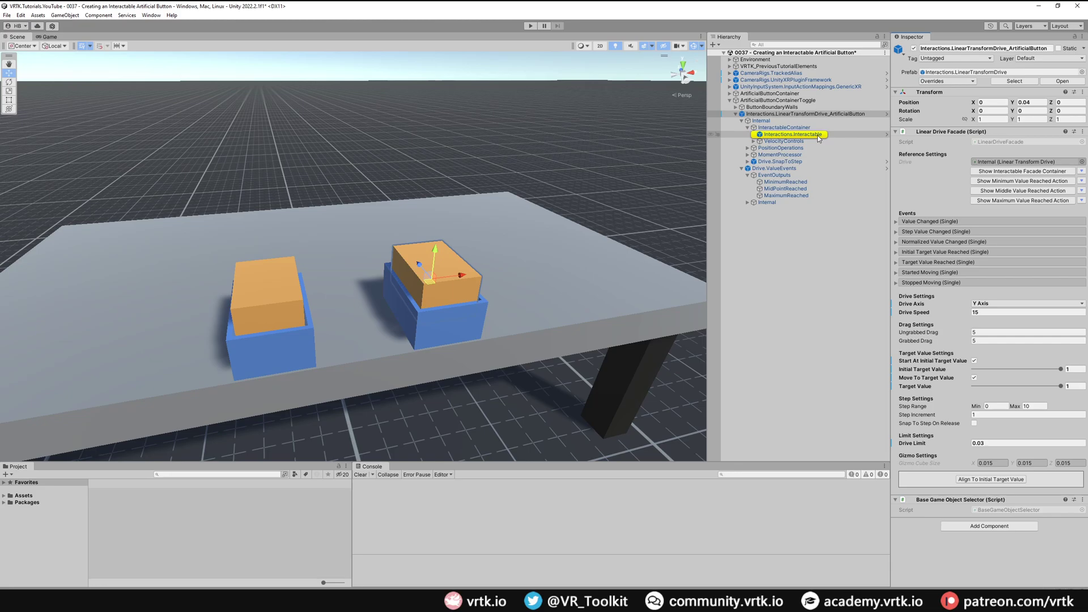
click(816, 134)
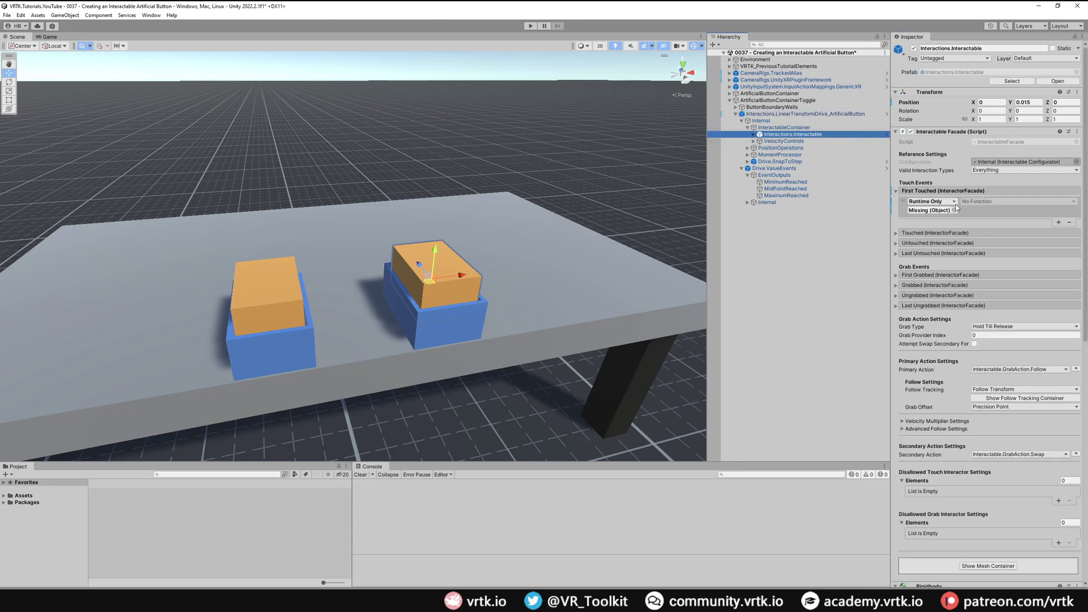
click(1070, 223)
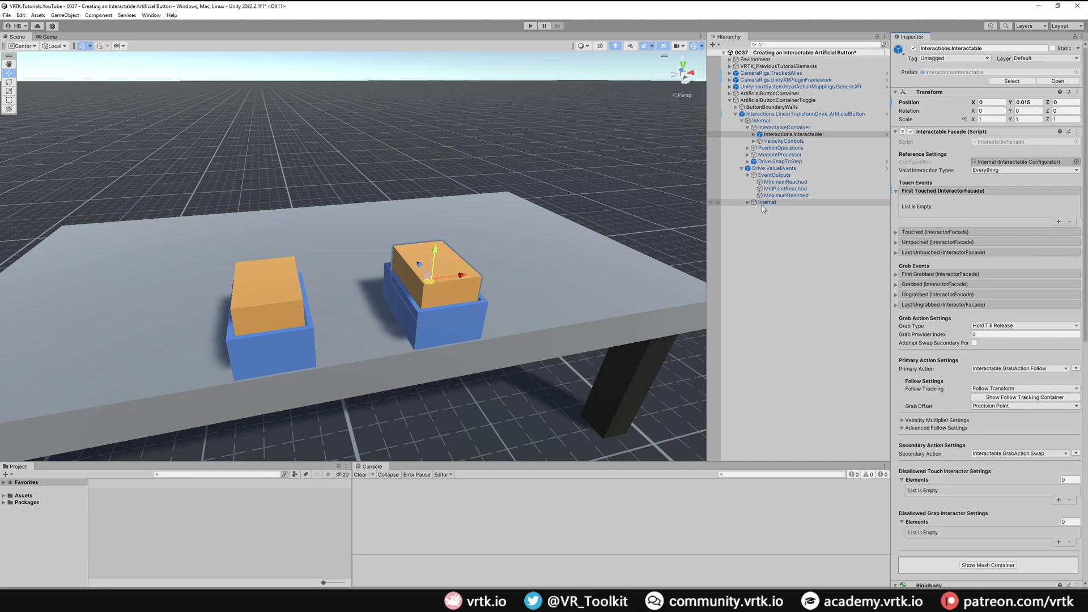
Create an empty child object named ButtonDirection in ArtificialButtonContainerToggle and give it a Float Event Proxy Emitter component
click(763, 101)
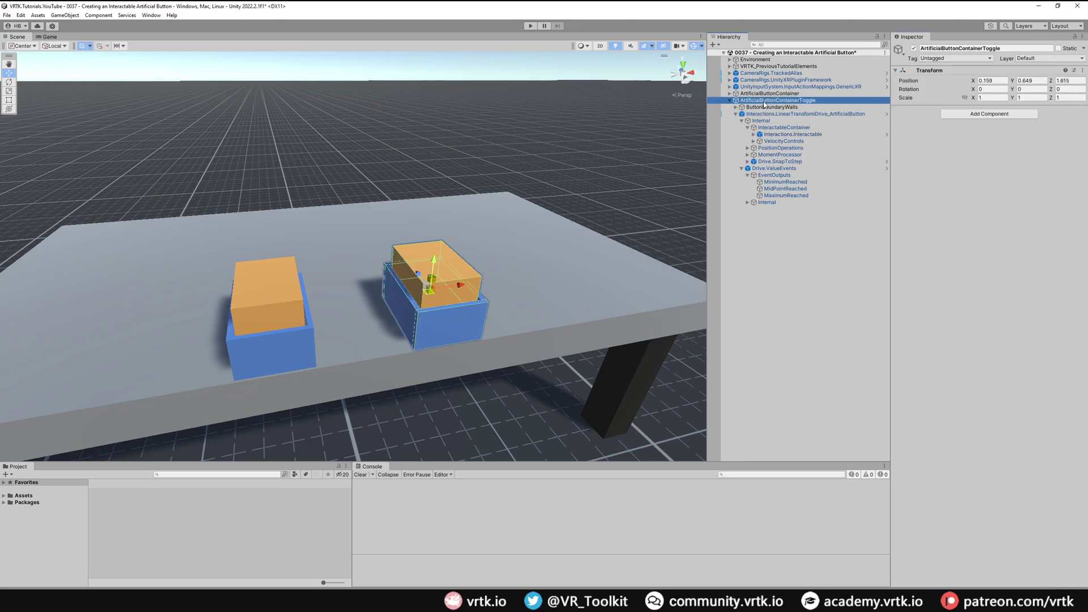
right_click(763, 103)
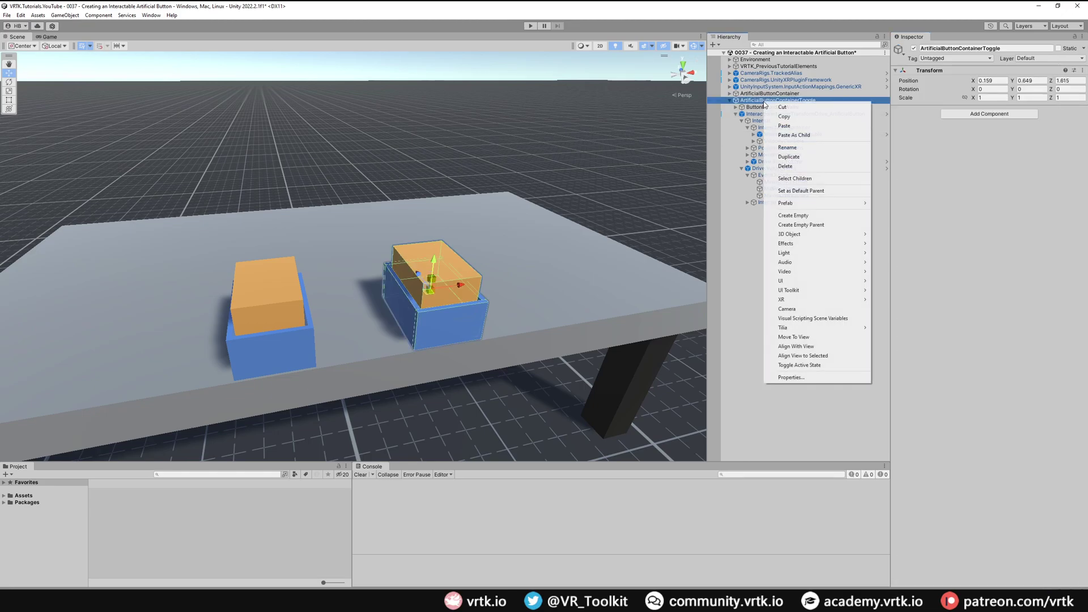
click(834, 215)
text(ButtonDirection)
key(Return)
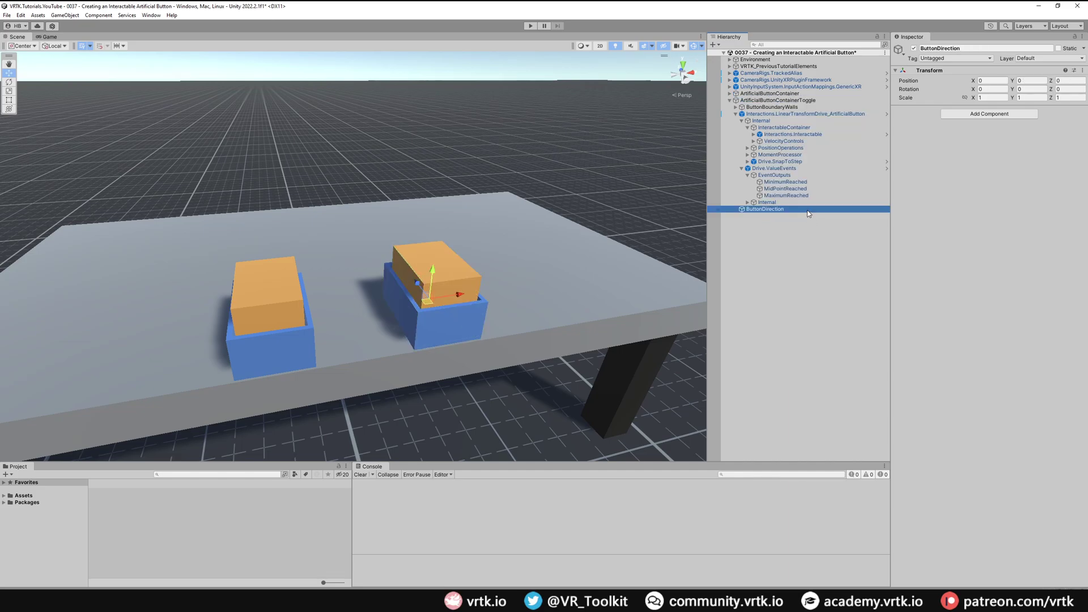
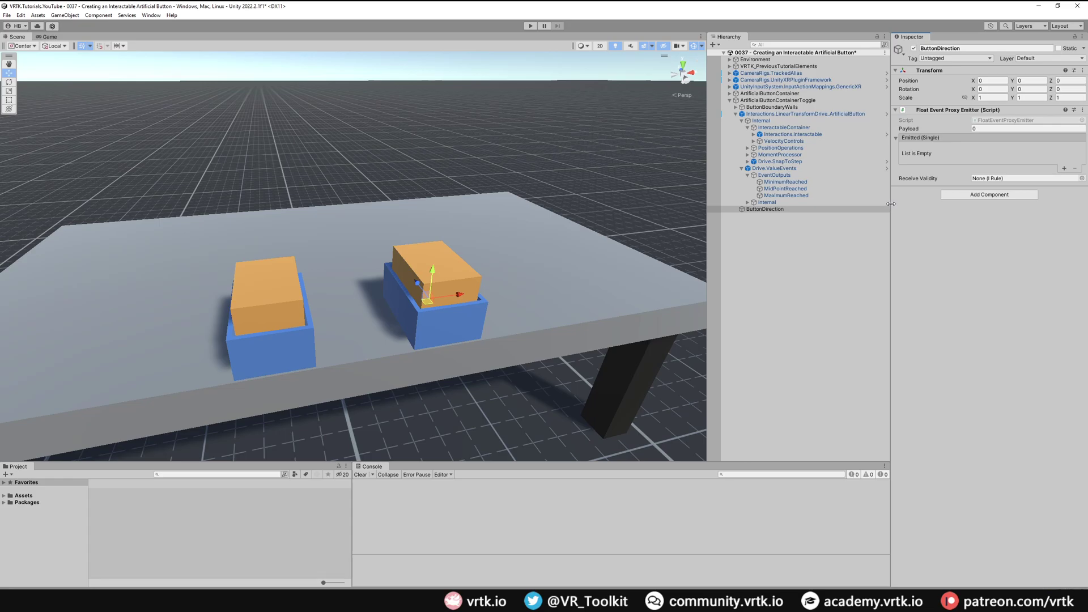
Add an Emitted listener on ButtonDirection that passes its float dynamically to the toggle drive's LinearDriveFacade.TargetValue
click(980, 128)
click(1064, 169)
drag(800, 115, 932, 157)
click(1006, 148)
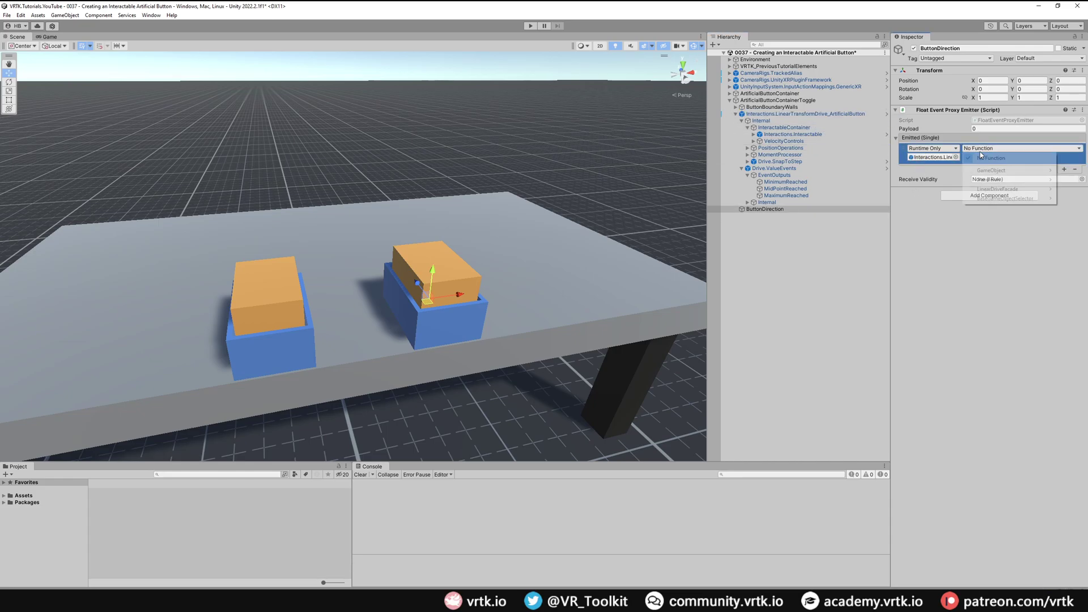
mouse_move(992, 190)
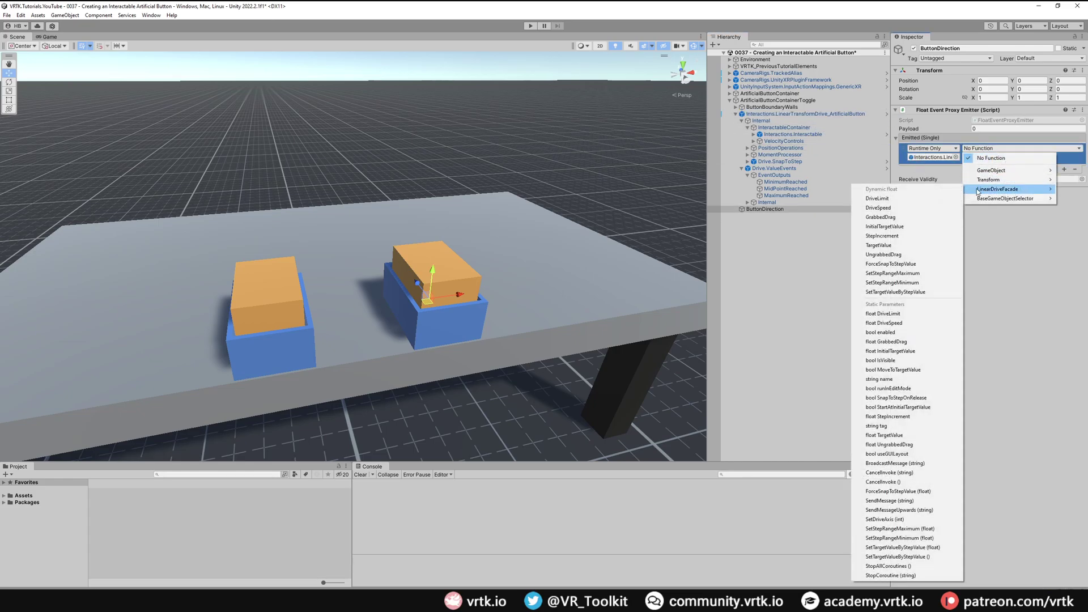
click(887, 247)
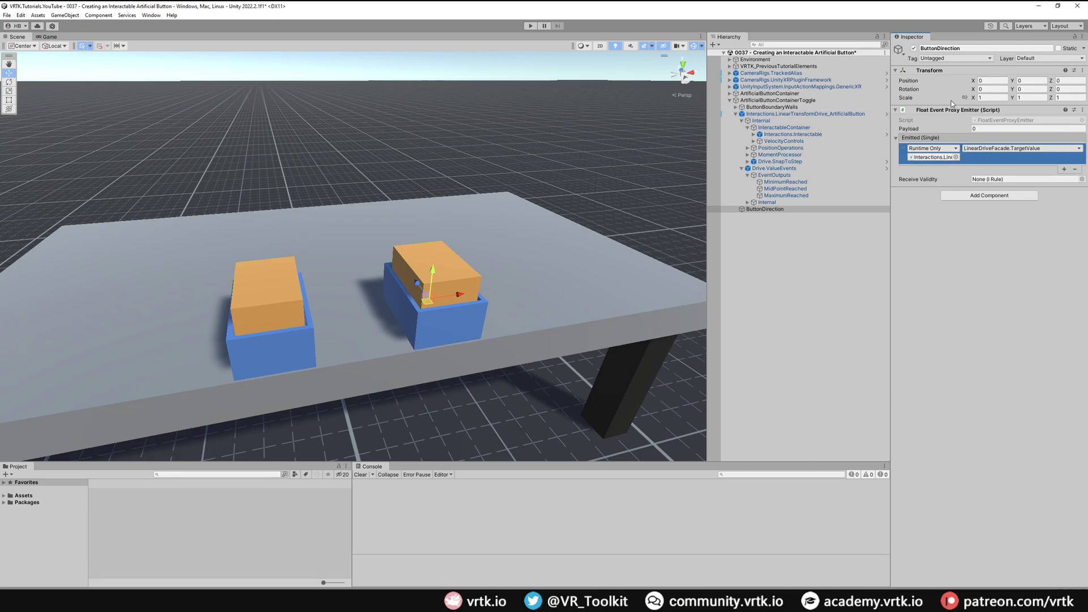
Add a second Emitted listener on ButtonDirection that calls its own GameObject.SetActive with the value unchecked
click(1064, 169)
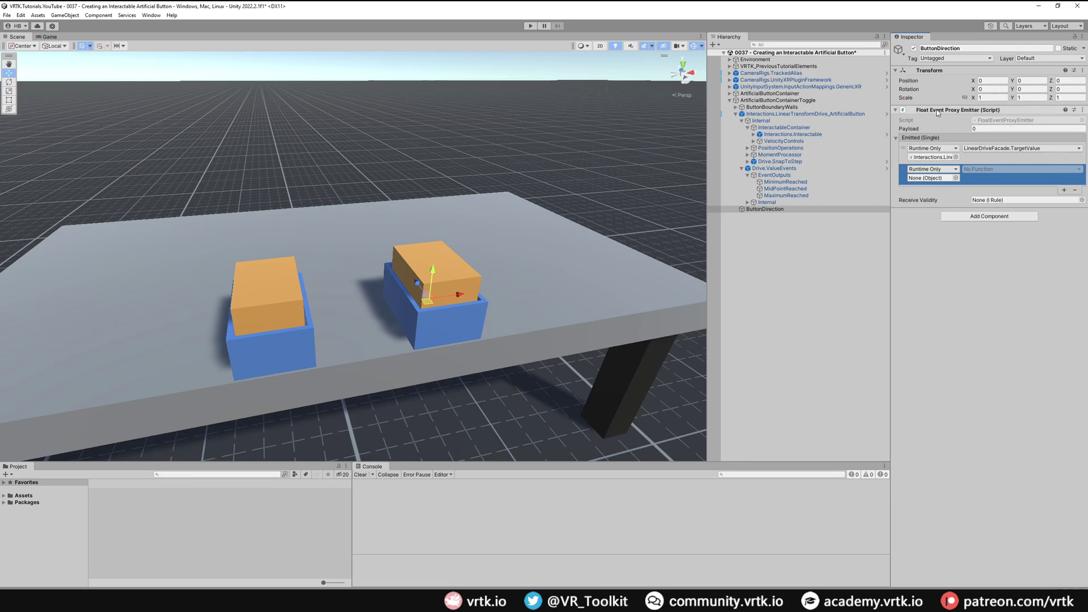
drag(939, 112, 934, 182)
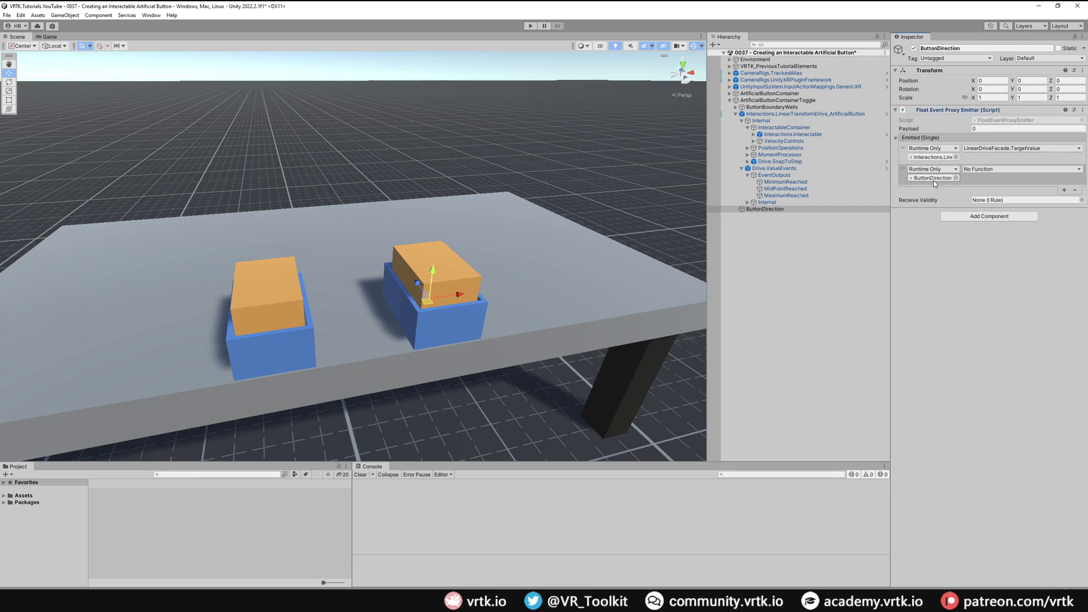
click(995, 171)
mouse_move(997, 191)
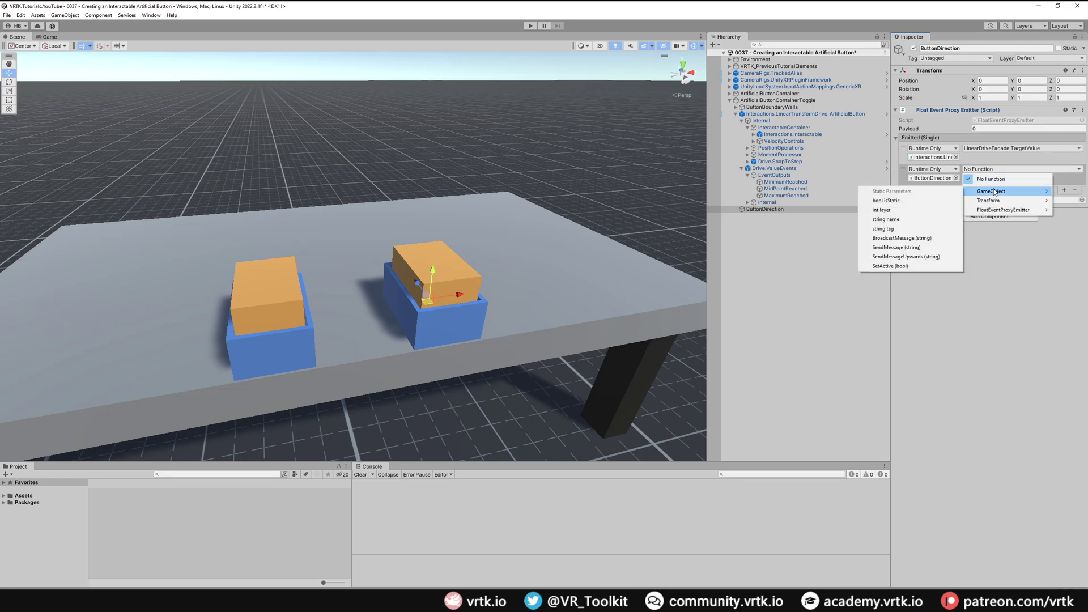
click(923, 266)
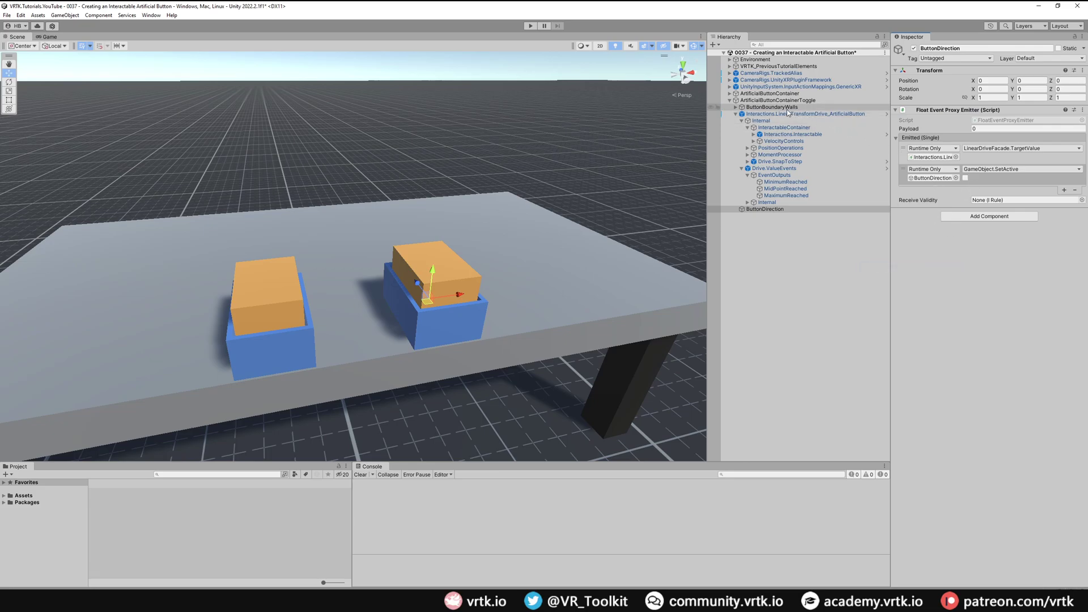
Create an empty child object named ToggleAction in ArtificialButtonContainerToggle and give it a Toggle Action component
click(788, 102)
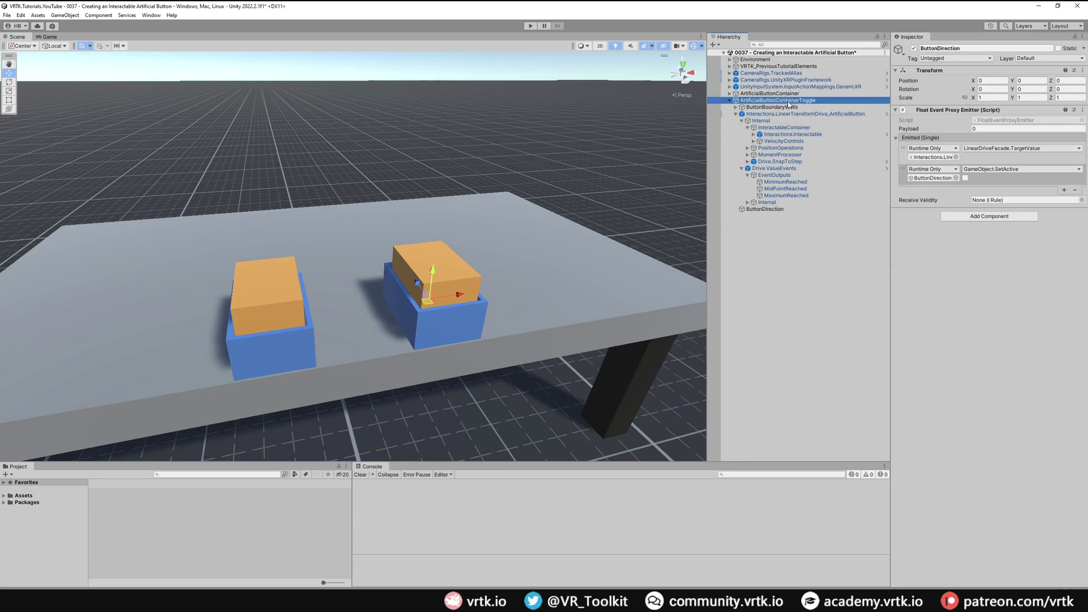
right_click(787, 103)
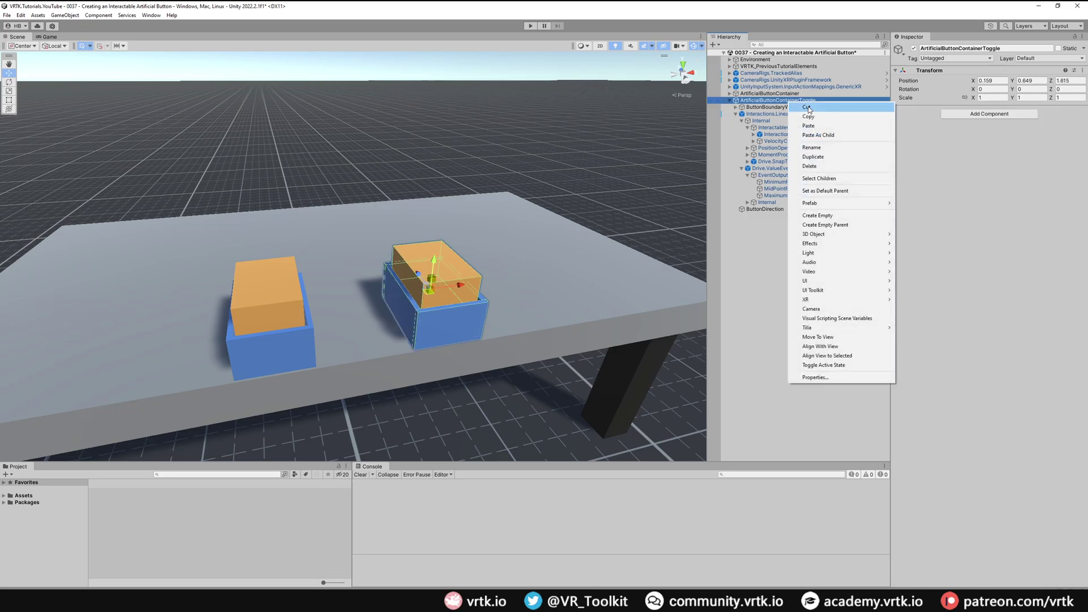
click(860, 216)
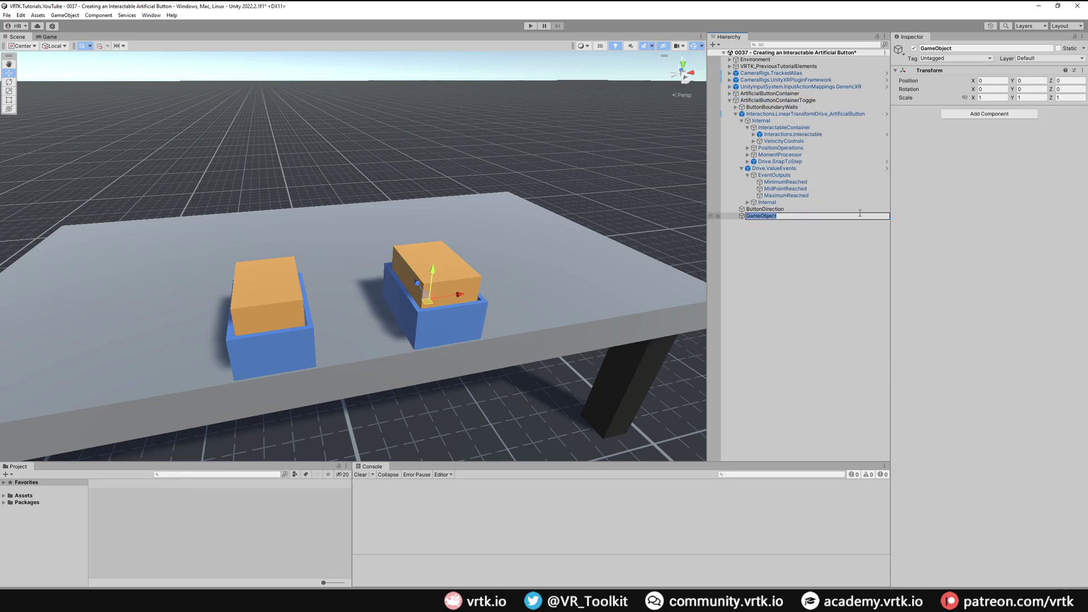
text(ToggleAction)
key(Return)
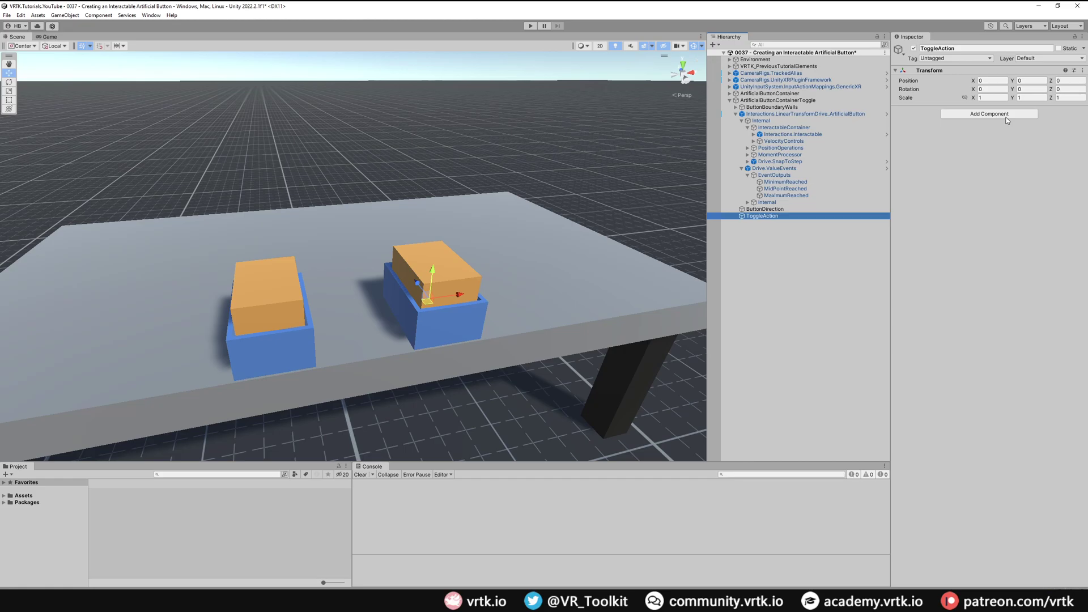
click(1007, 114)
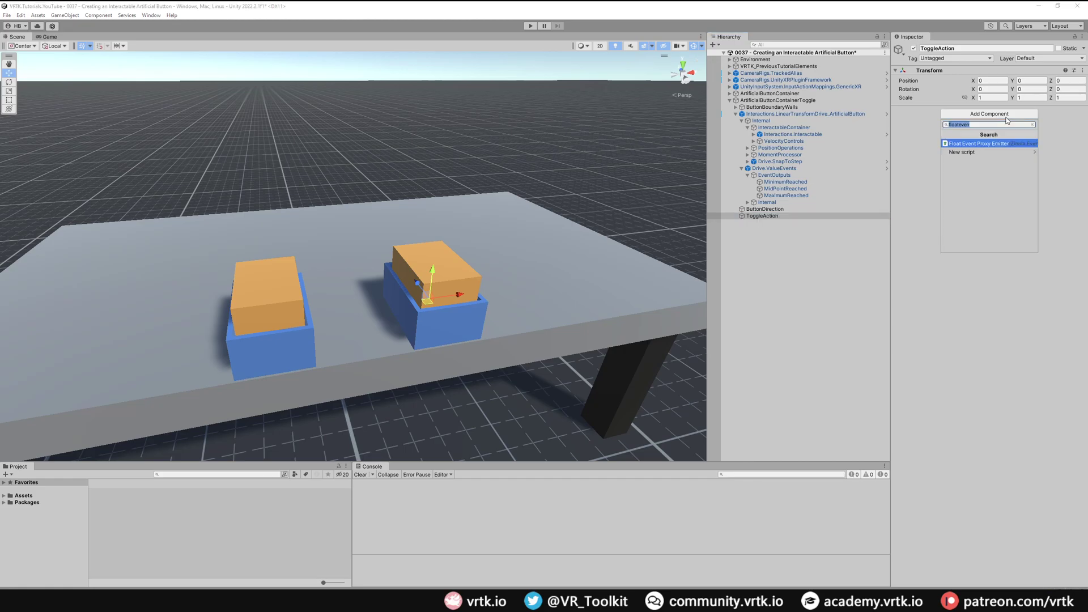
click(952, 145)
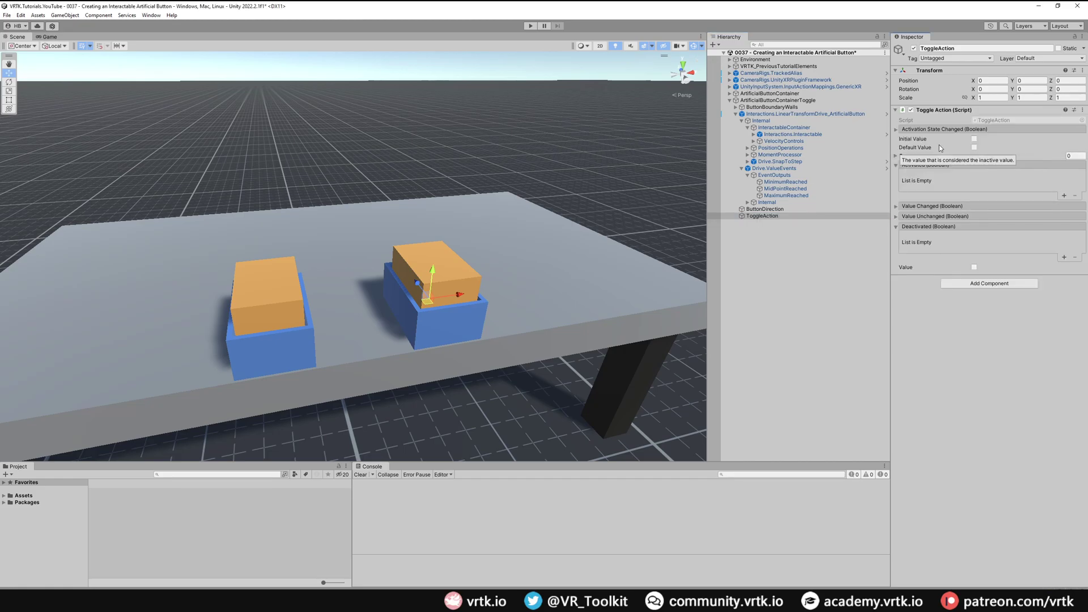
Add an Activated listener on ToggleAction that calls ButtonDirection's FloatEventProxyEmitter.Receive with the value 0
click(1064, 196)
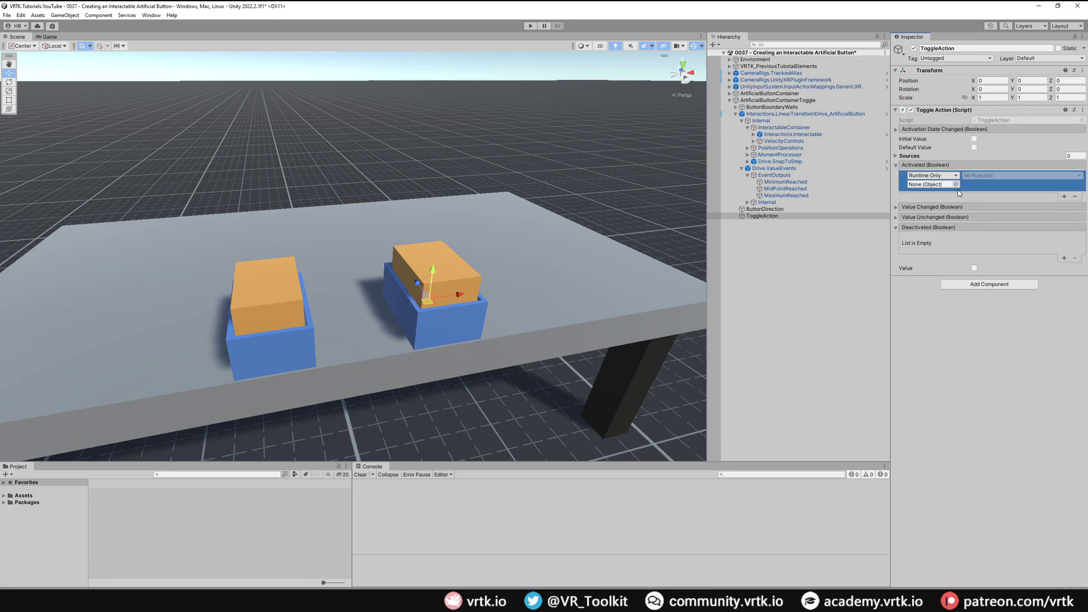
drag(765, 209, 930, 185)
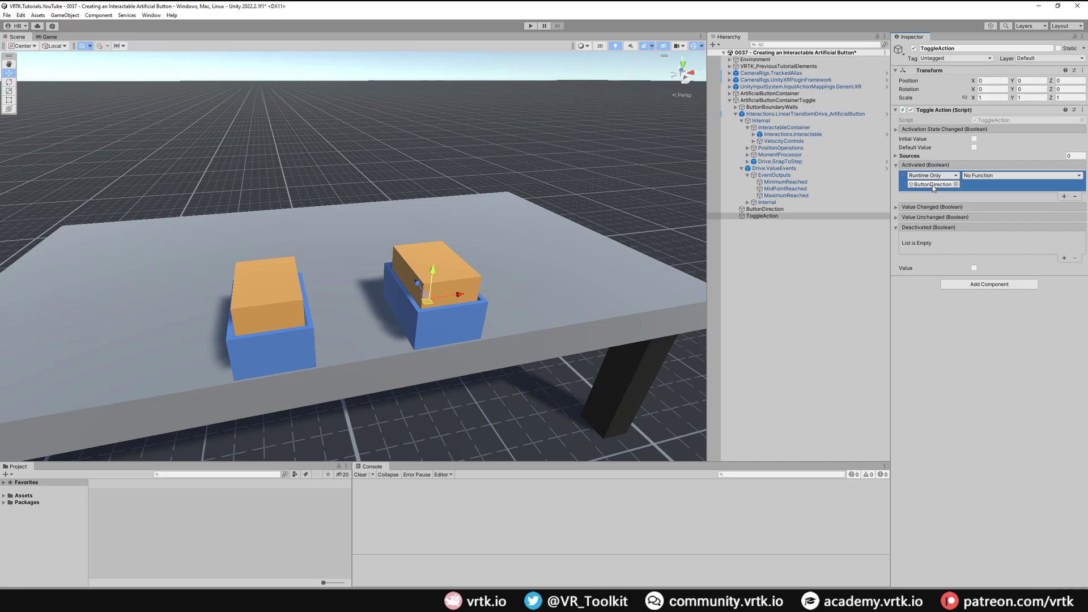
click(1014, 177)
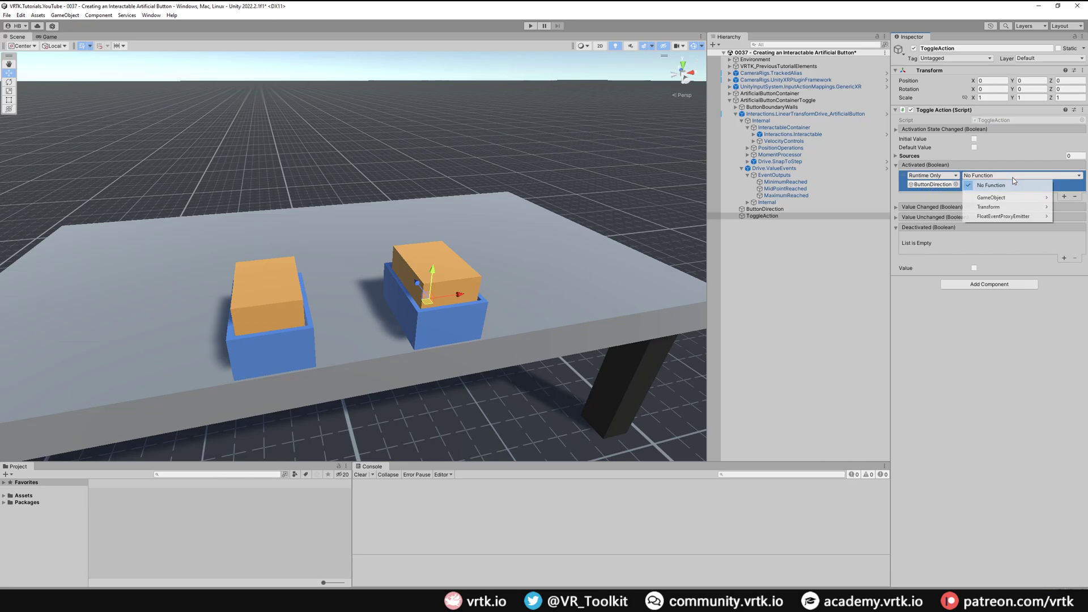
mouse_move(1017, 216)
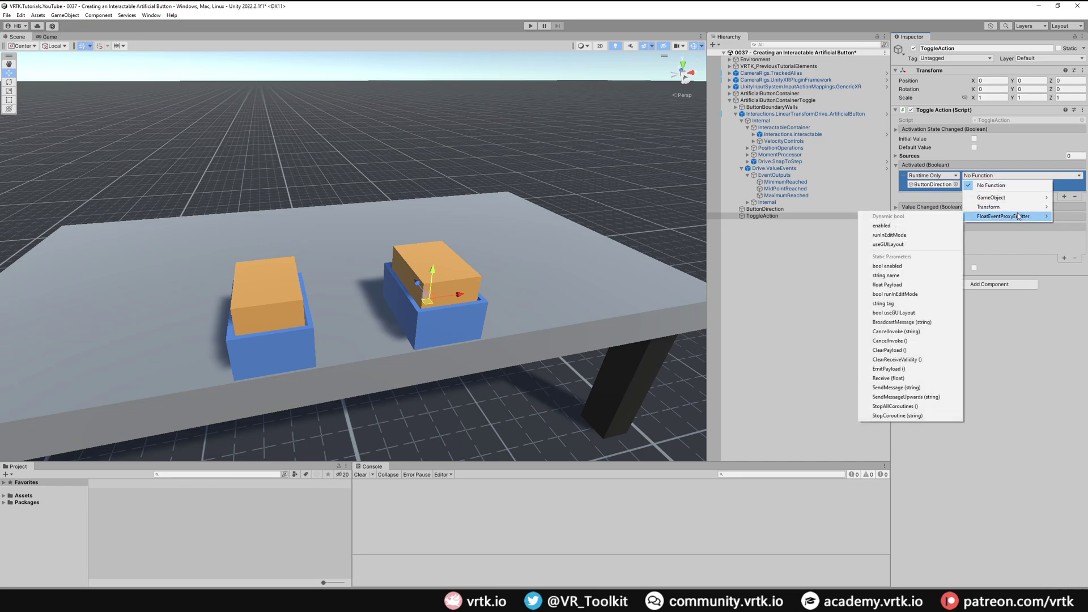
click(897, 378)
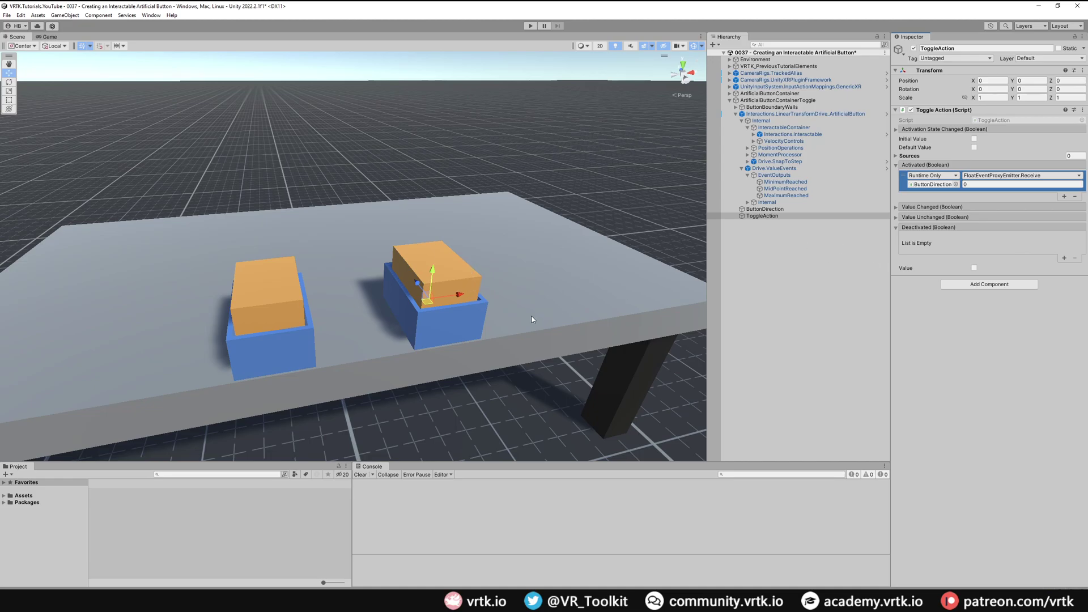
Add a Deactivated listener on ToggleAction that calls ButtonDirection's FloatEventProxyEmitter.Receive with the value 1
click(1064, 257)
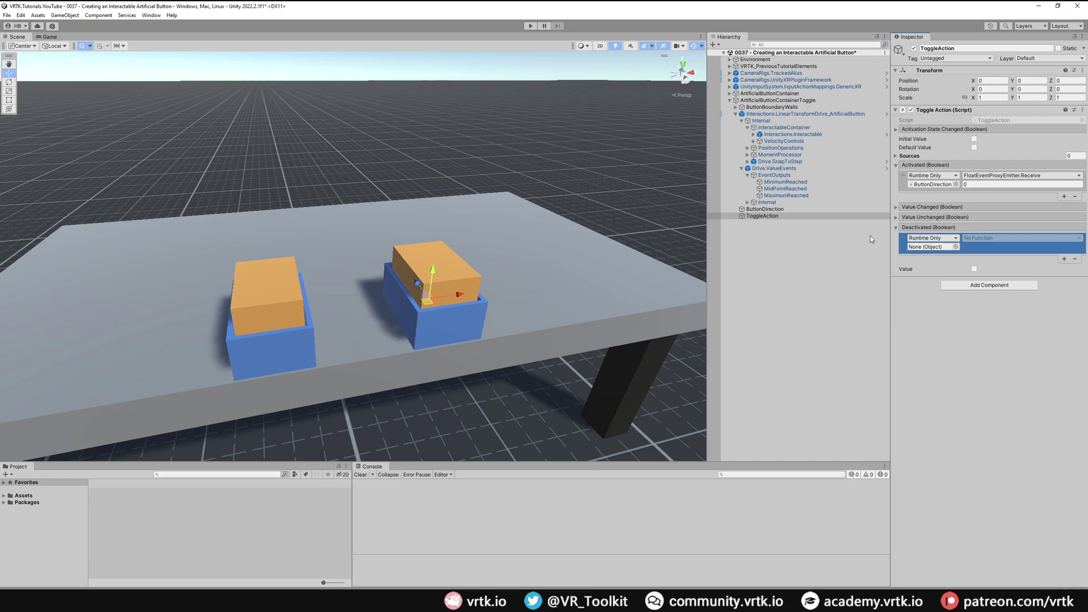
drag(766, 209, 932, 247)
click(1020, 238)
mouse_move(1015, 279)
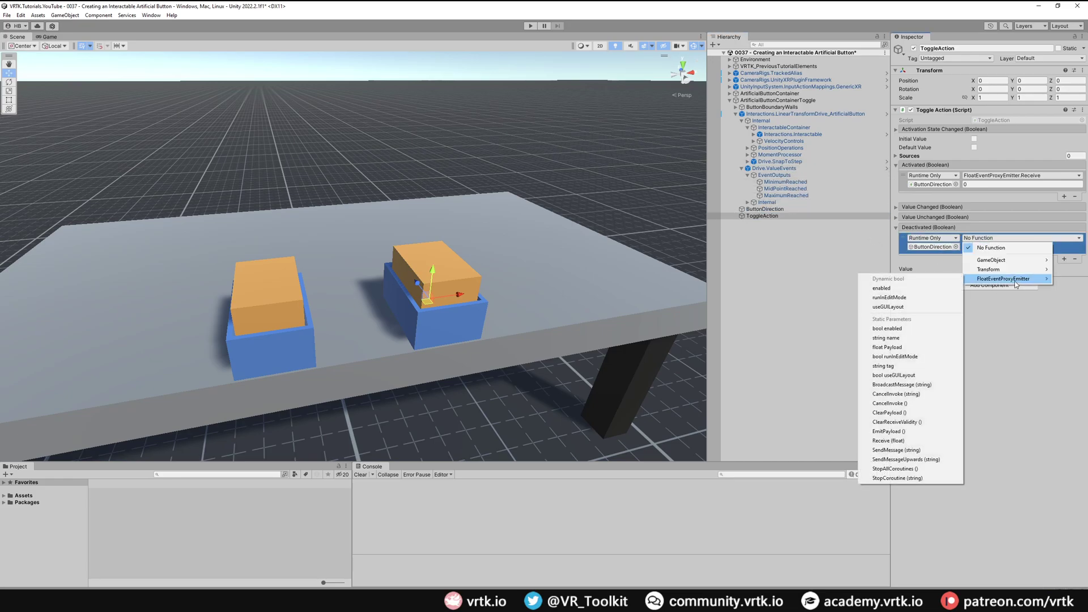
click(896, 440)
click(980, 247)
text(1)
key(Return)
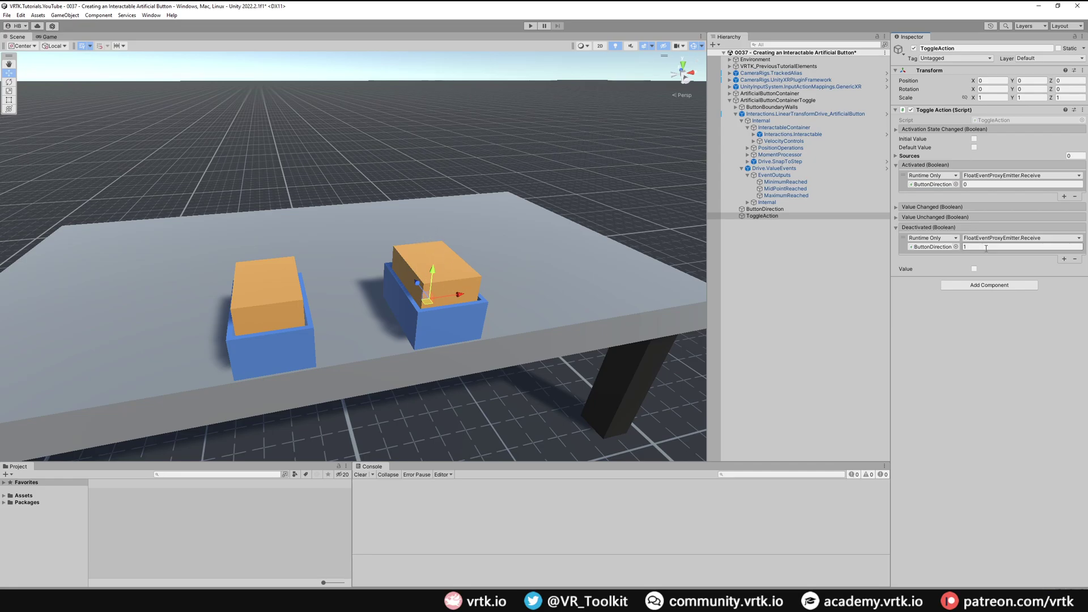
Add a First Touched listener on the toggle drive's Interactions.Interactable that calls ToggleAction.Receive with the value checked
click(813, 137)
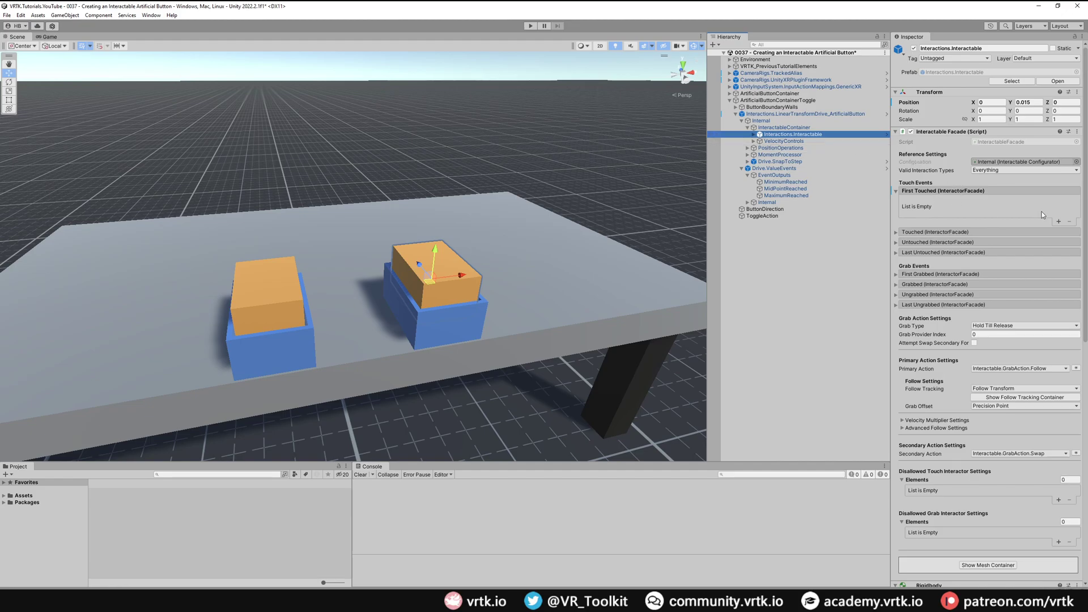
click(1058, 222)
drag(770, 219, 931, 209)
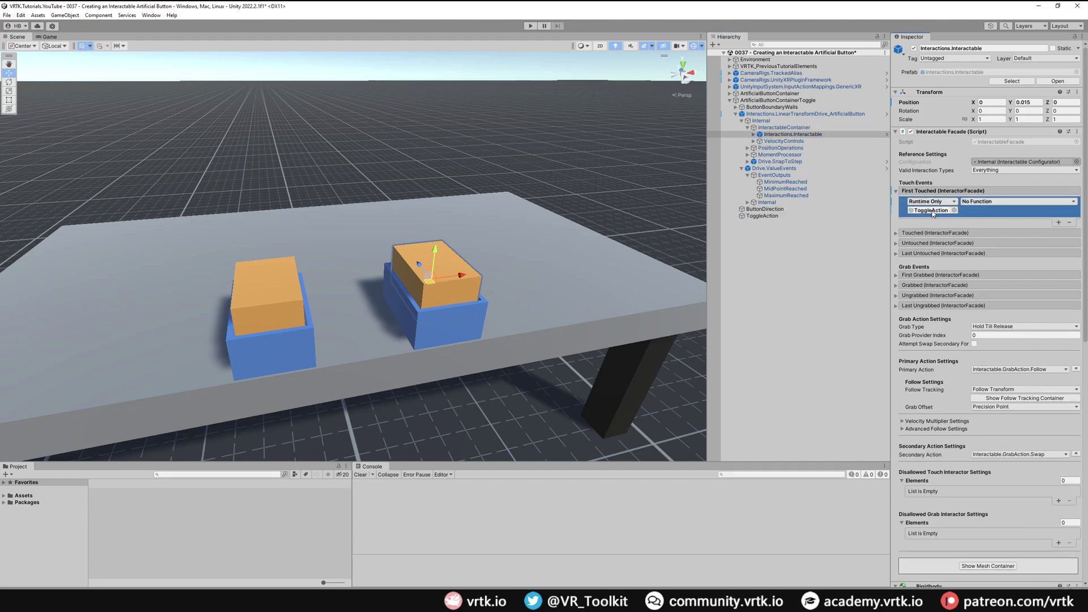
click(998, 203)
mouse_move(1007, 243)
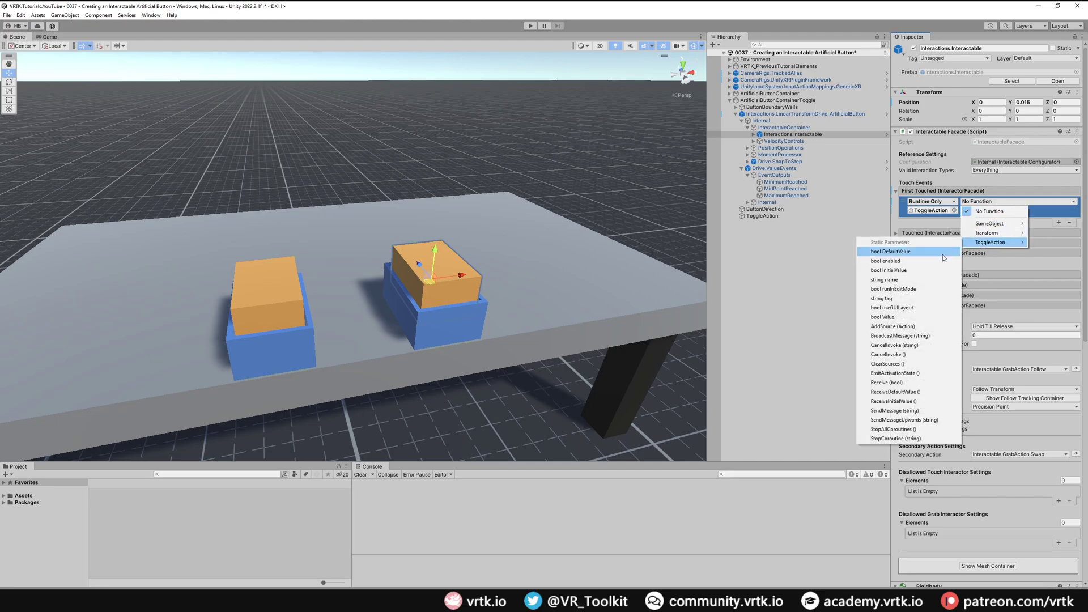
click(895, 383)
right_click(965, 211)
click(964, 210)
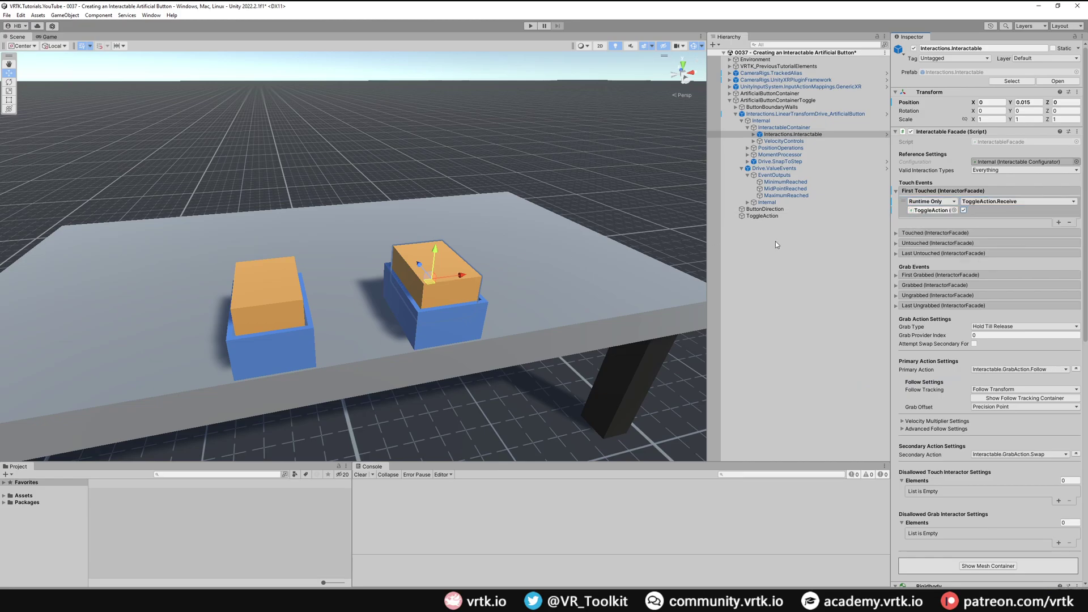
Add an Activated listener on the toggle drive's MinimumReached that calls ButtonDirection's GameObject.SetActive with the value checked
click(772, 218)
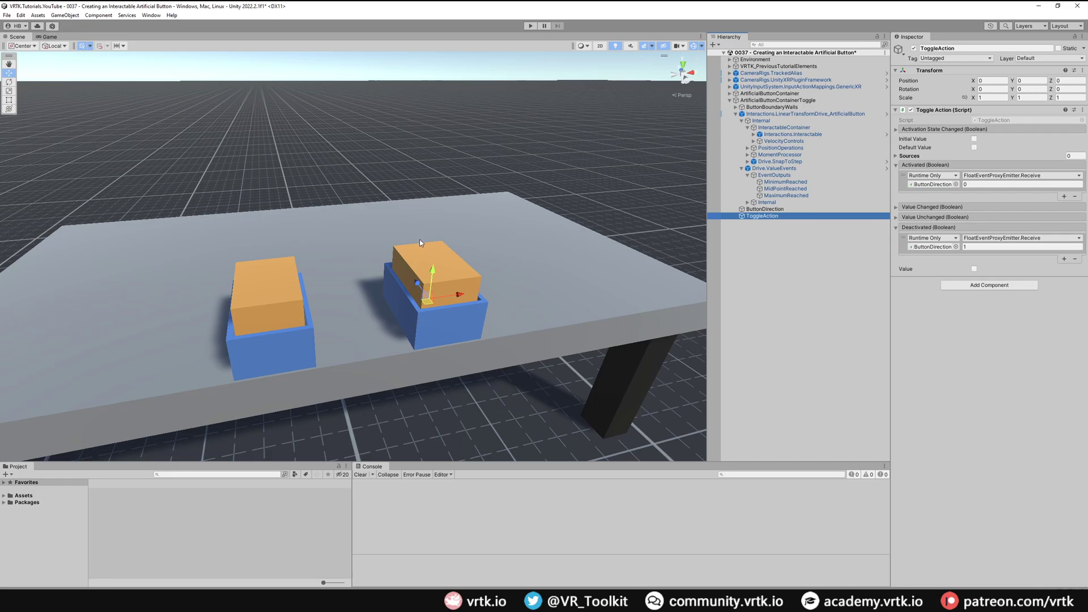
click(811, 209)
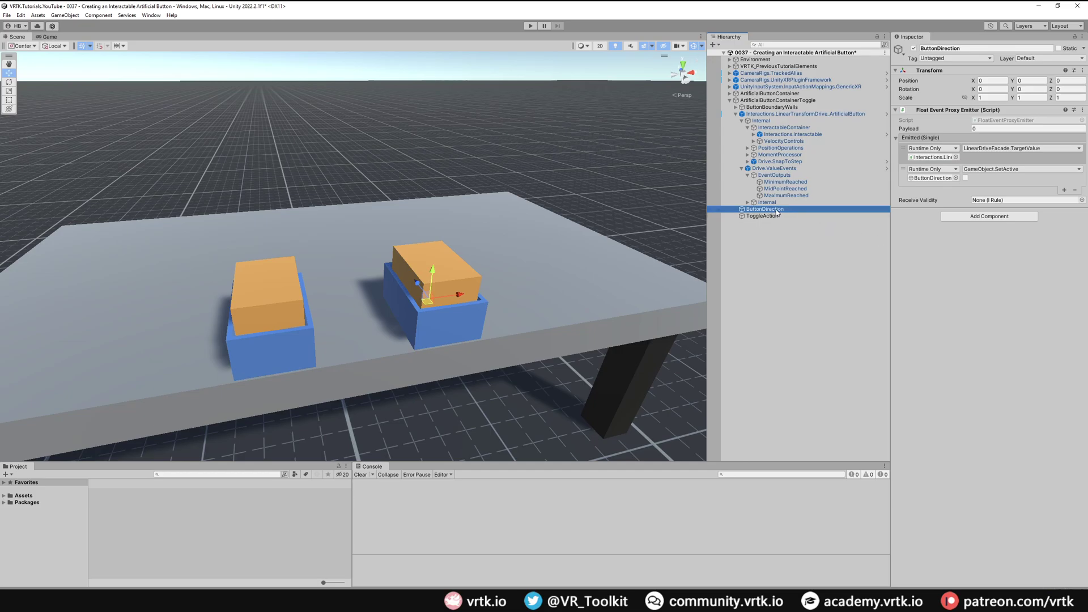
click(784, 182)
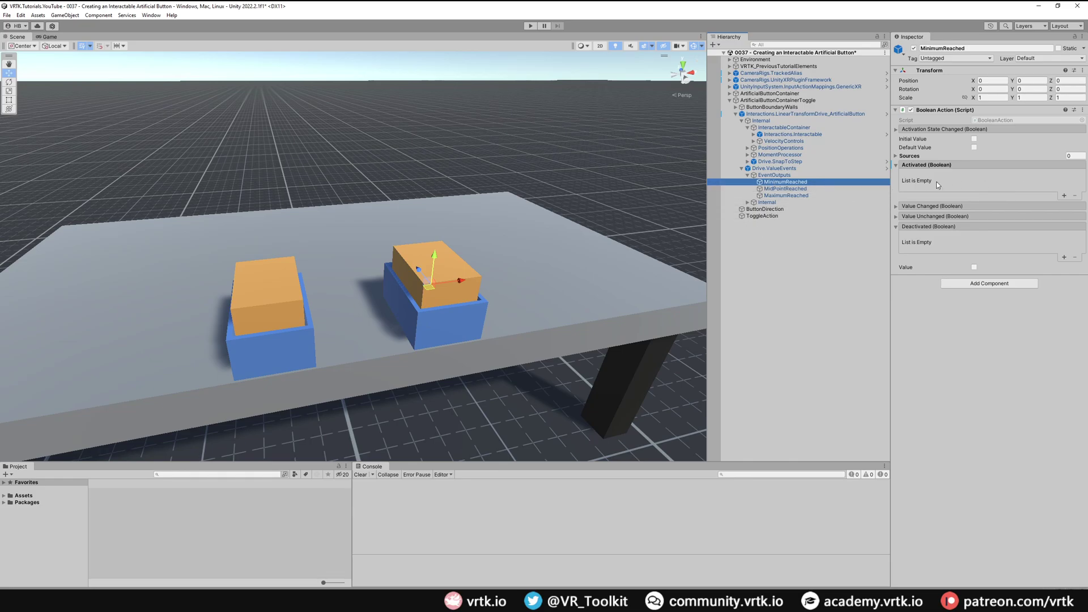
click(1063, 195)
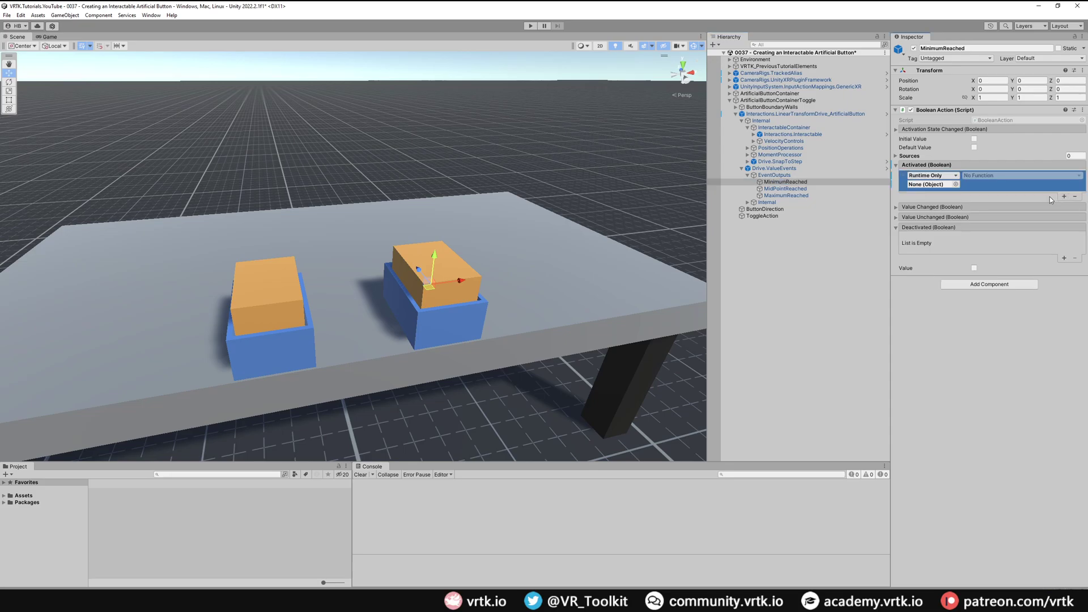
drag(765, 209, 932, 184)
click(990, 177)
mouse_move(993, 198)
click(903, 304)
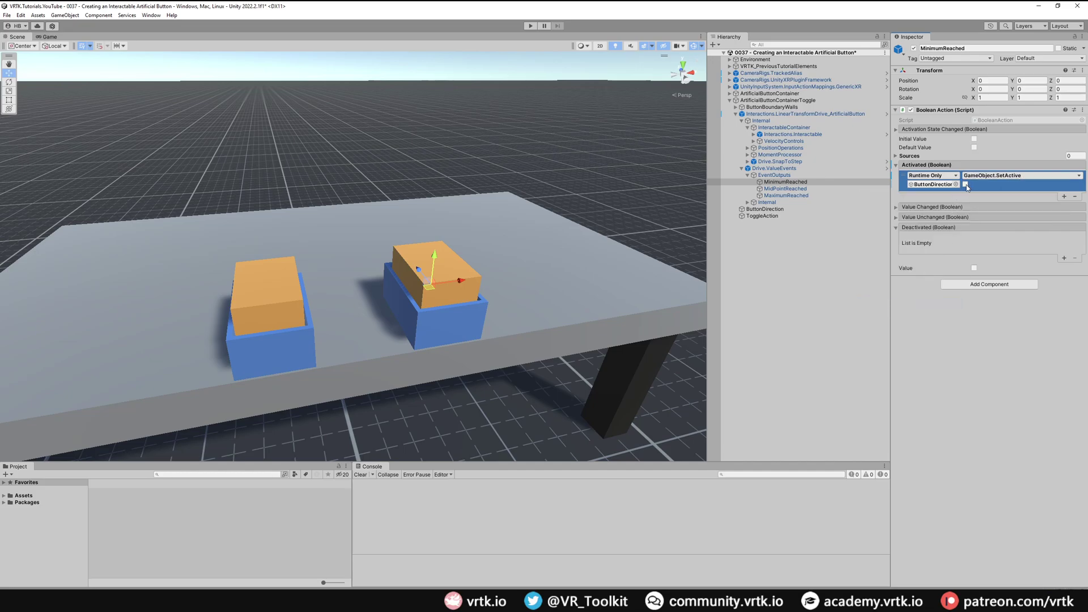
click(964, 184)
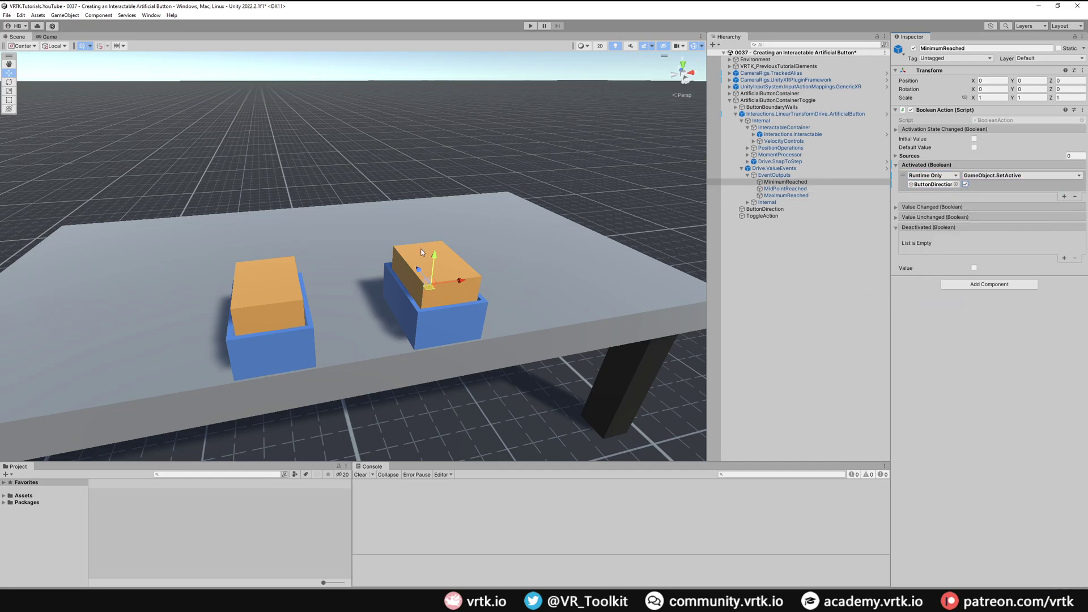
Add an Activated listener on the toggle drive's MaximumReached that calls ButtonDirection's GameObject.SetActive with the value checked
click(814, 195)
click(1063, 196)
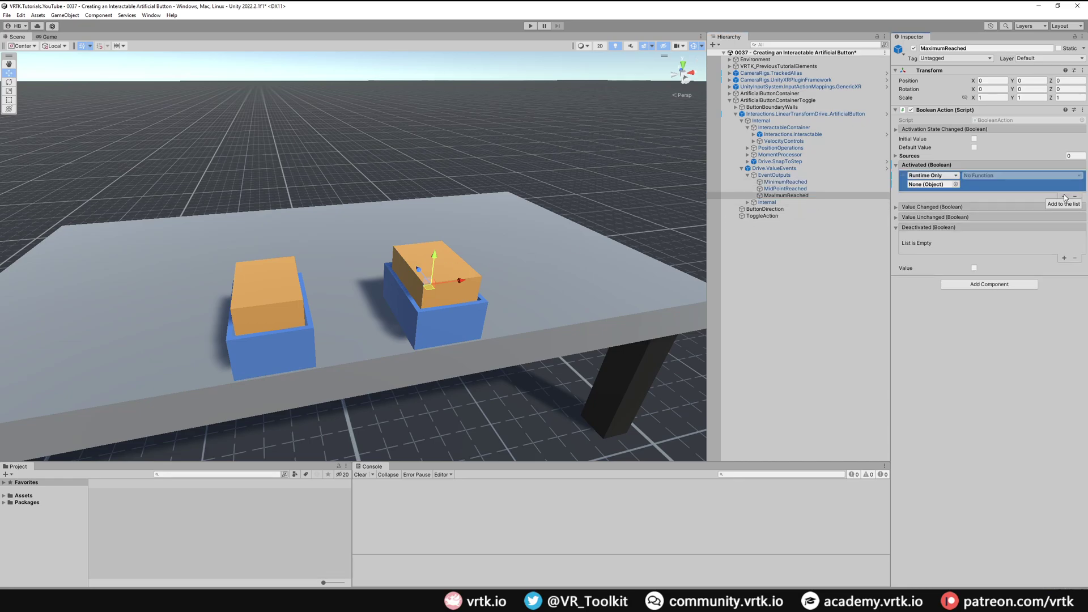
drag(753, 216, 920, 186)
click(997, 175)
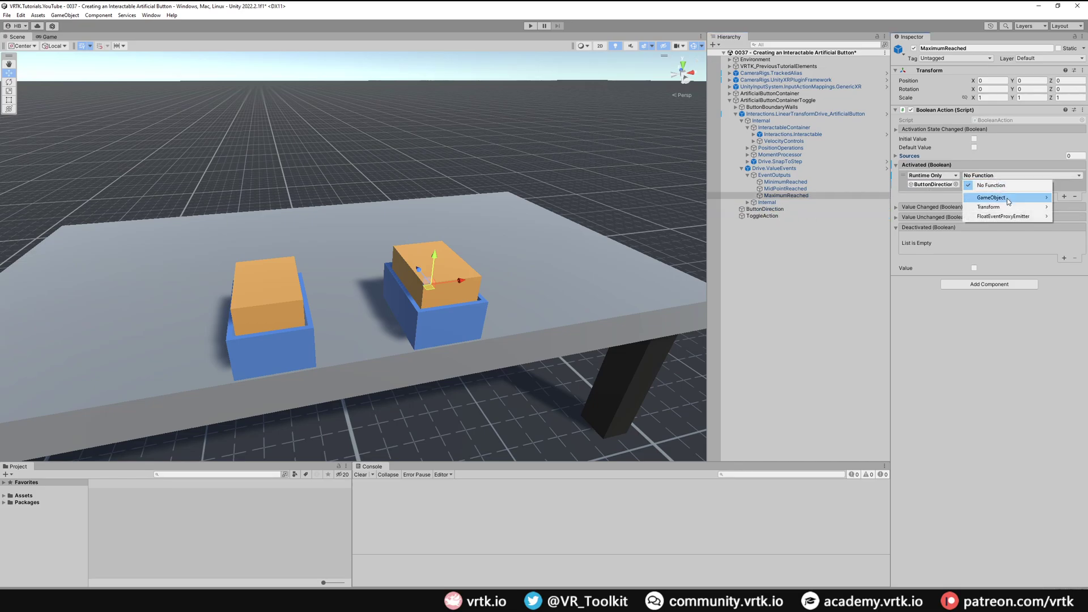
mouse_move(1008, 198)
click(911, 297)
click(965, 185)
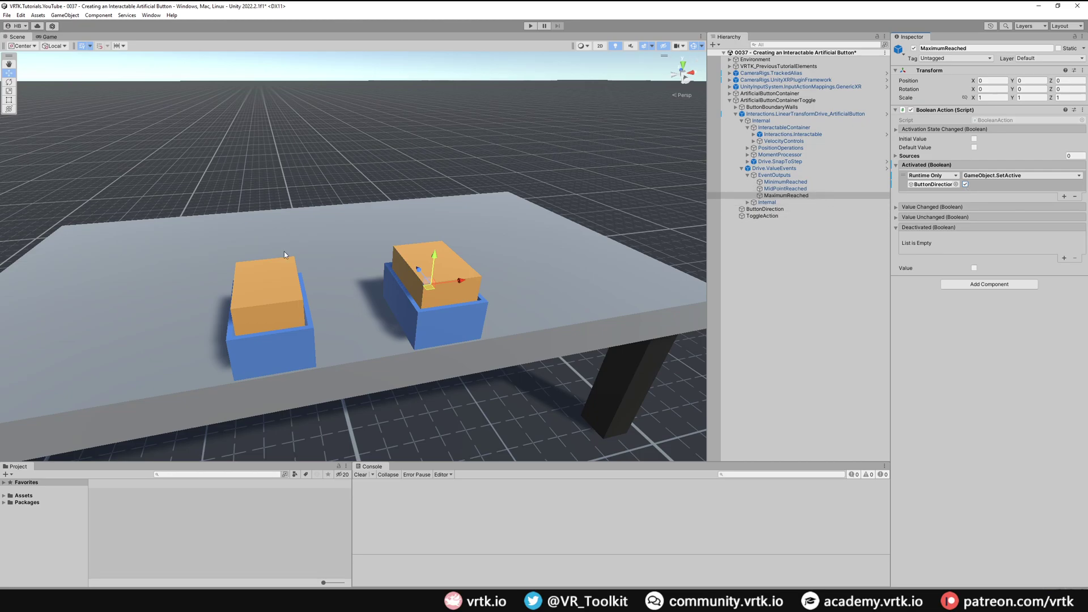